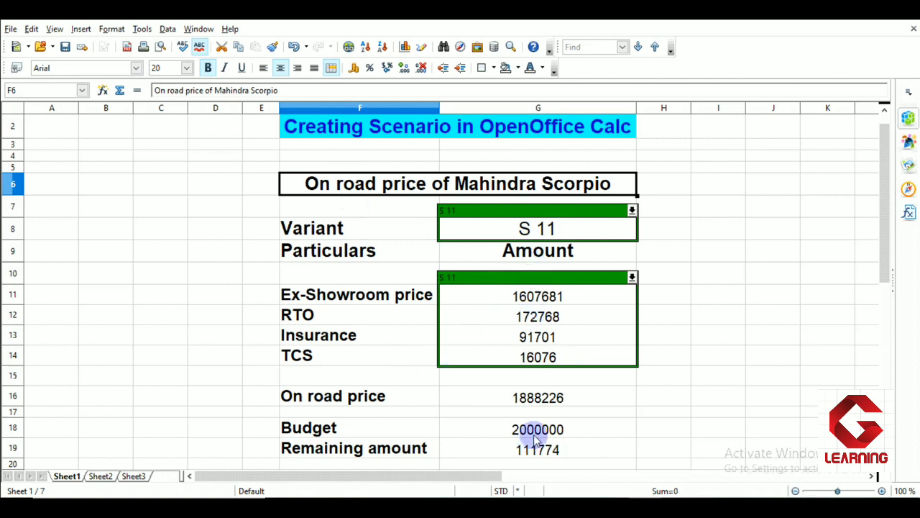
Examine the On road price, Budget and Remaining amount cells in G16, G18 and G19 for the S 11 variant
{"action": "left_click", "coordinate": [540, 400]}
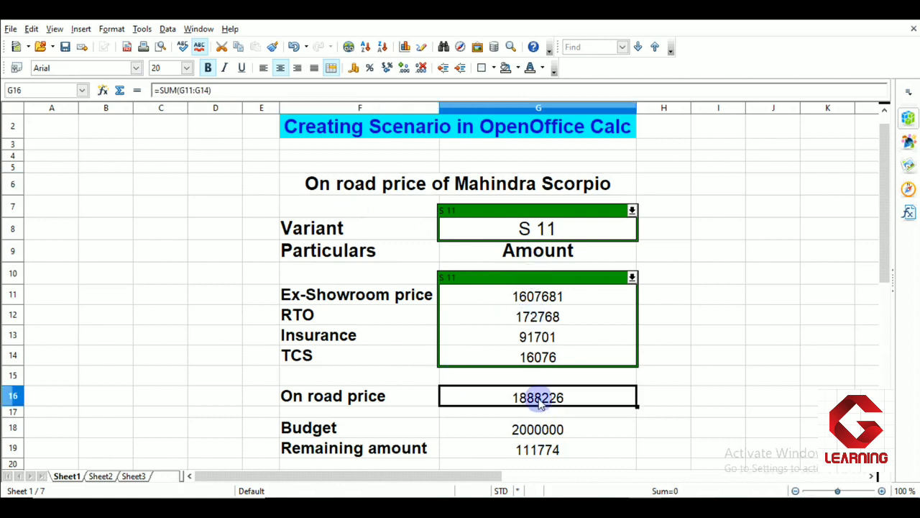
{"action": "left_click", "coordinate": [545, 429]}
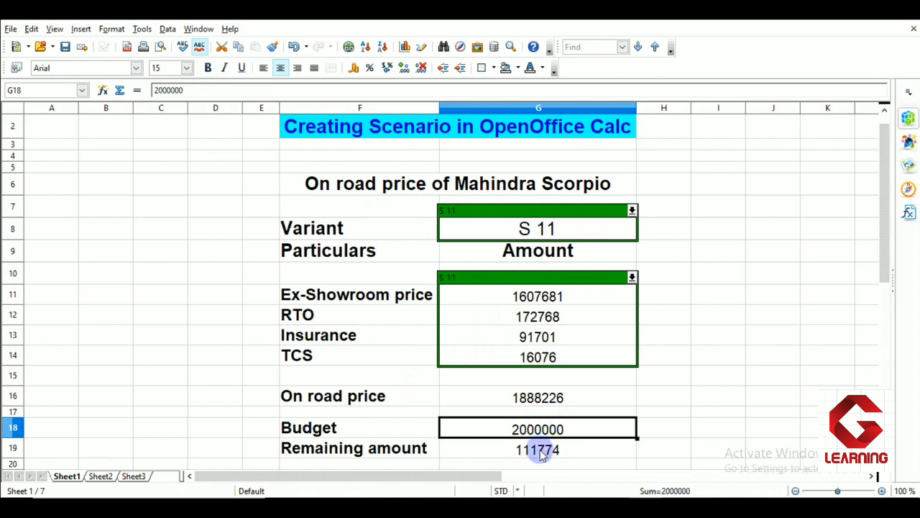
{"action": "left_click", "coordinate": [540, 451]}
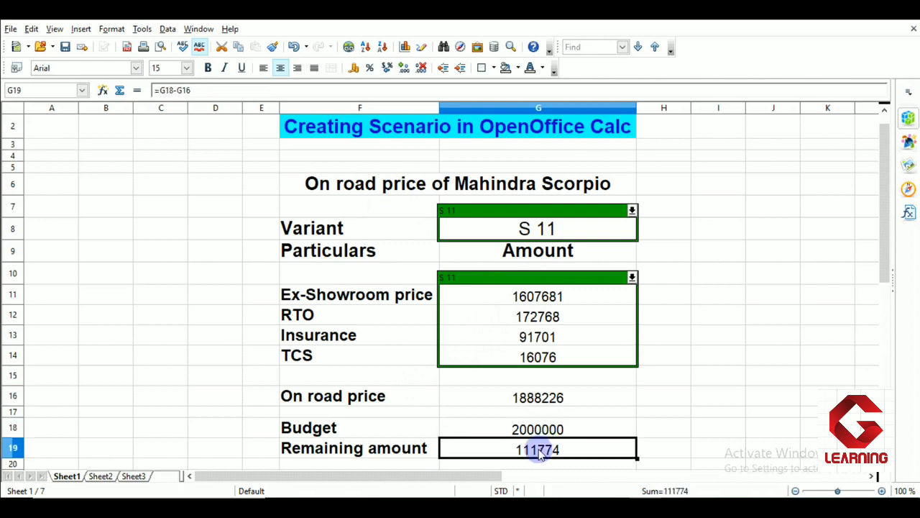
{"action": "left_click", "coordinate": [703, 315]}
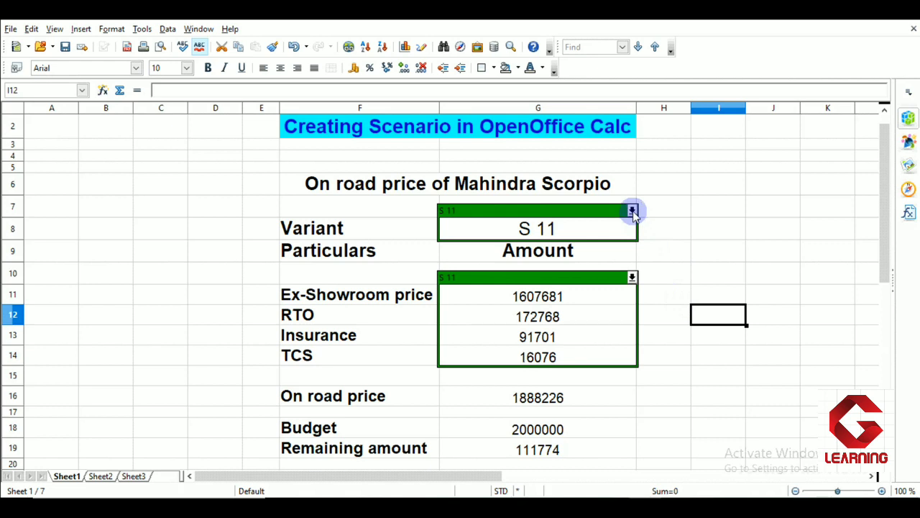
Switch the Variant scenario to S 5 and check its on road price, budget and remaining amount
{"action": "left_click", "coordinate": [631, 211]}
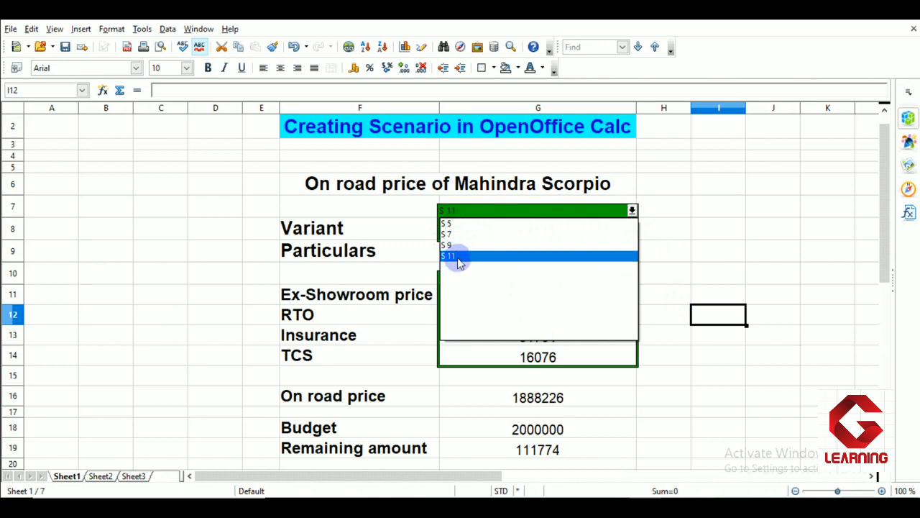
{"action": "left_click", "coordinate": [446, 223]}
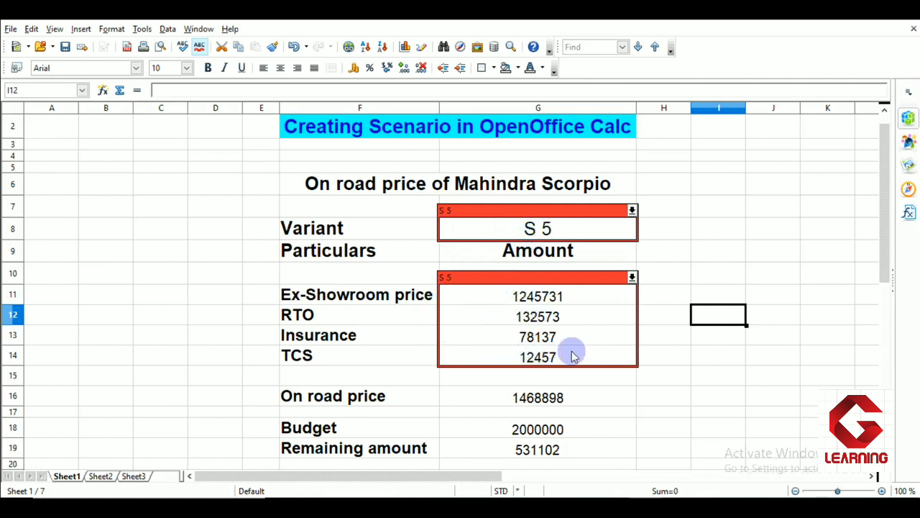
{"action": "left_click", "coordinate": [550, 398]}
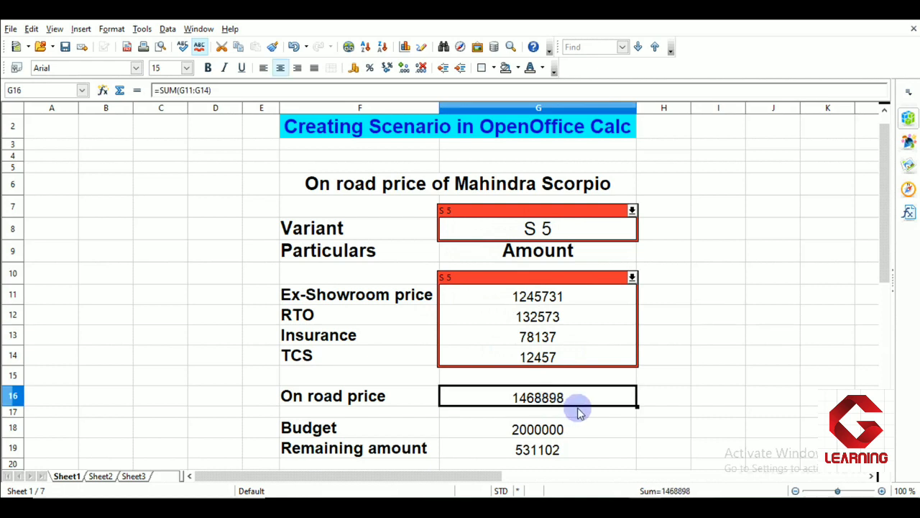
{"action": "left_click", "coordinate": [539, 452]}
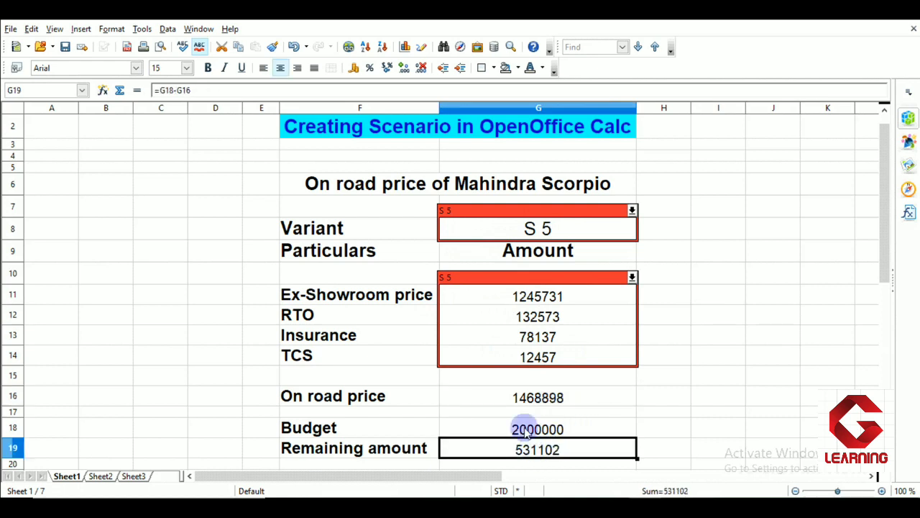
{"action": "left_click", "coordinate": [557, 428]}
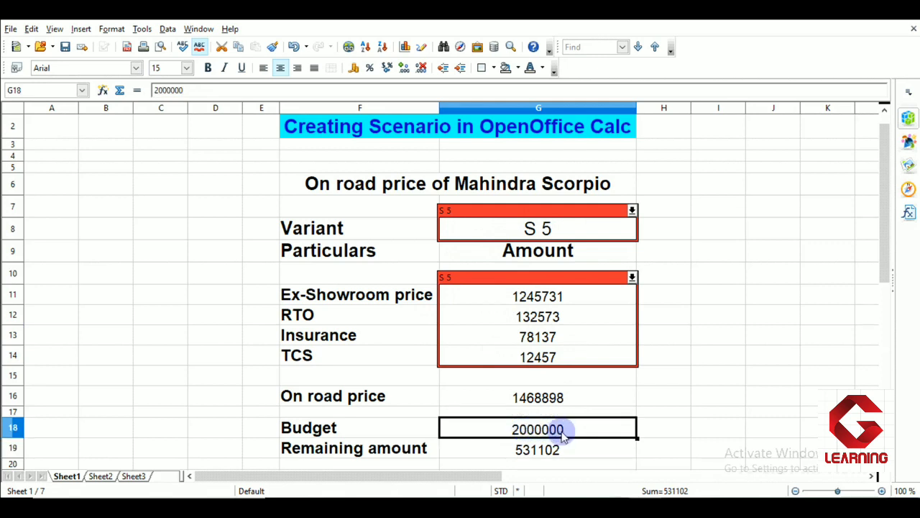
{"action": "left_click", "coordinate": [564, 451]}
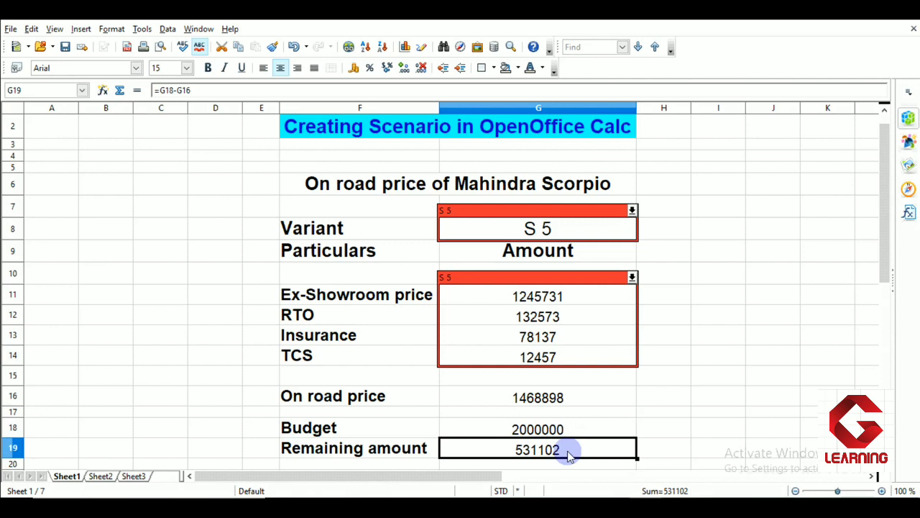
Switch the Variant scenario through S 7, S 9 and S 11 to compare their amounts
{"action": "left_click", "coordinate": [632, 211]}
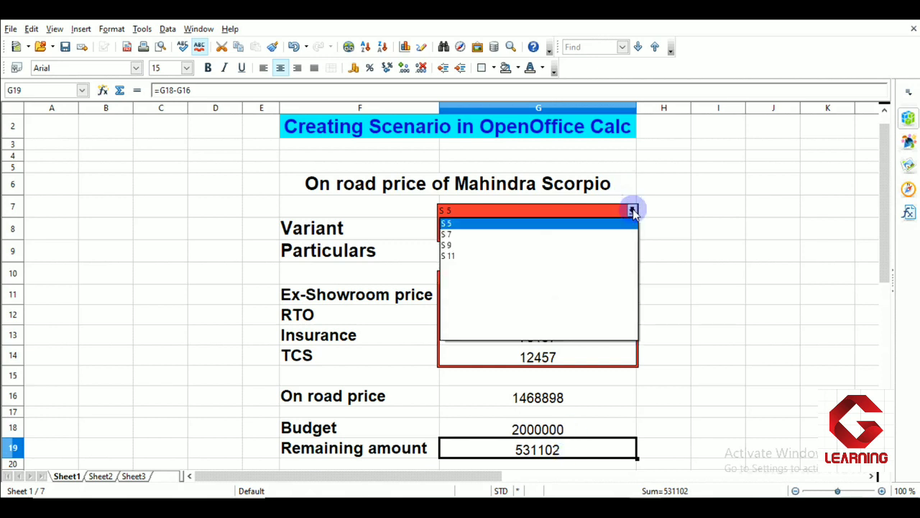
{"action": "left_click", "coordinate": [447, 234]}
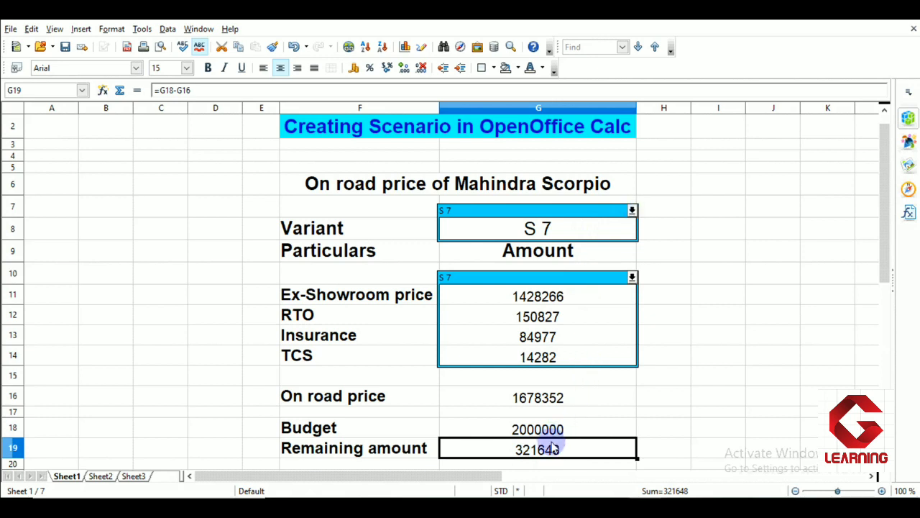
{"action": "left_click", "coordinate": [632, 211]}
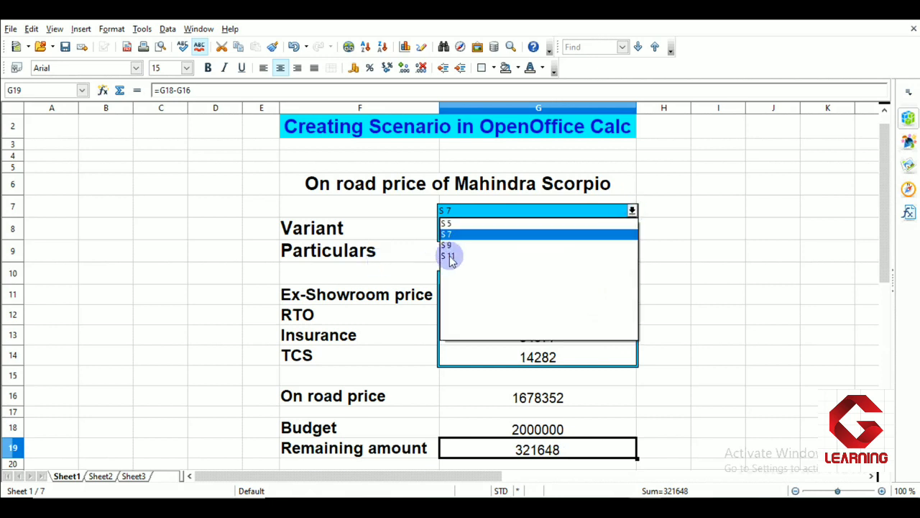
{"action": "left_click", "coordinate": [453, 245]}
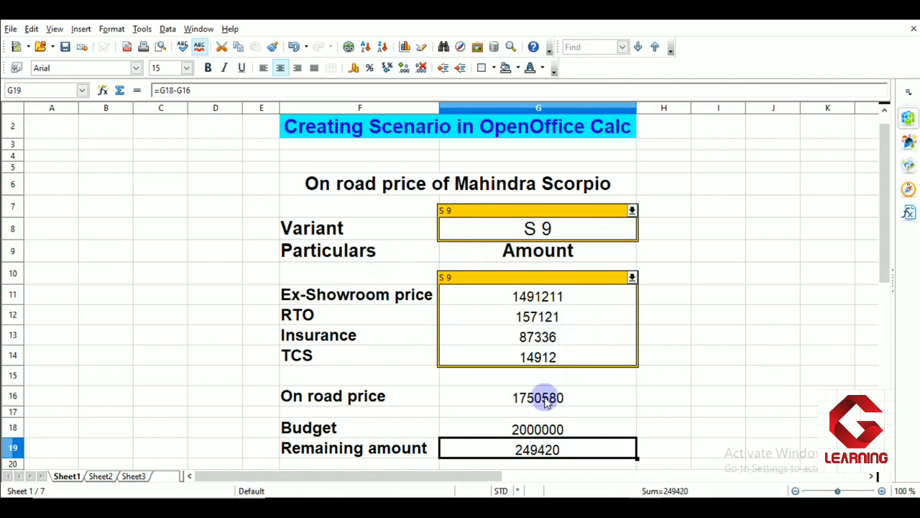
{"action": "left_click", "coordinate": [632, 211]}
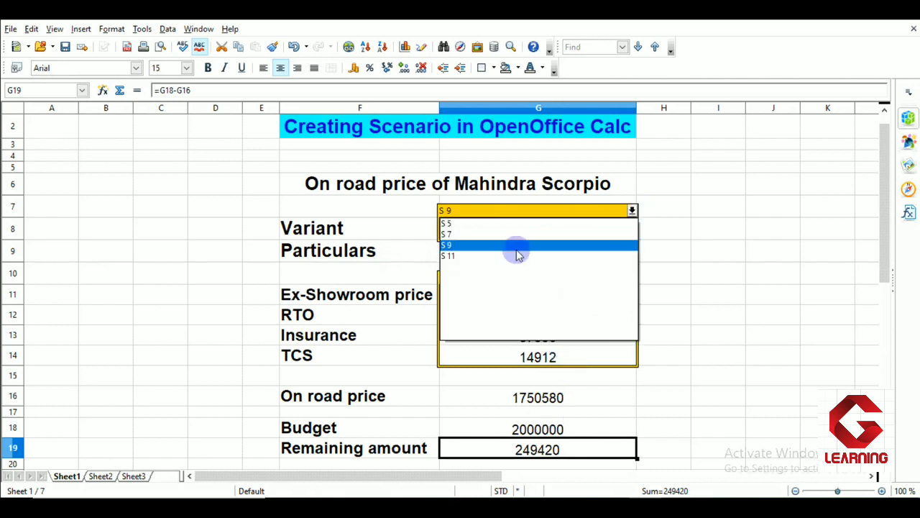
{"action": "left_click", "coordinate": [456, 256]}
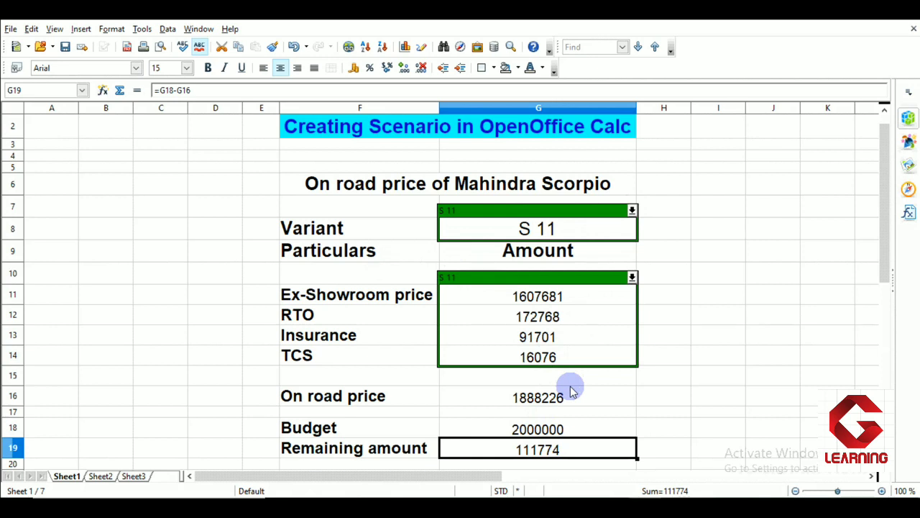
Review the list of available variants and inspect the On road price and Remaining amount formulas
{"action": "left_click", "coordinate": [632, 210]}
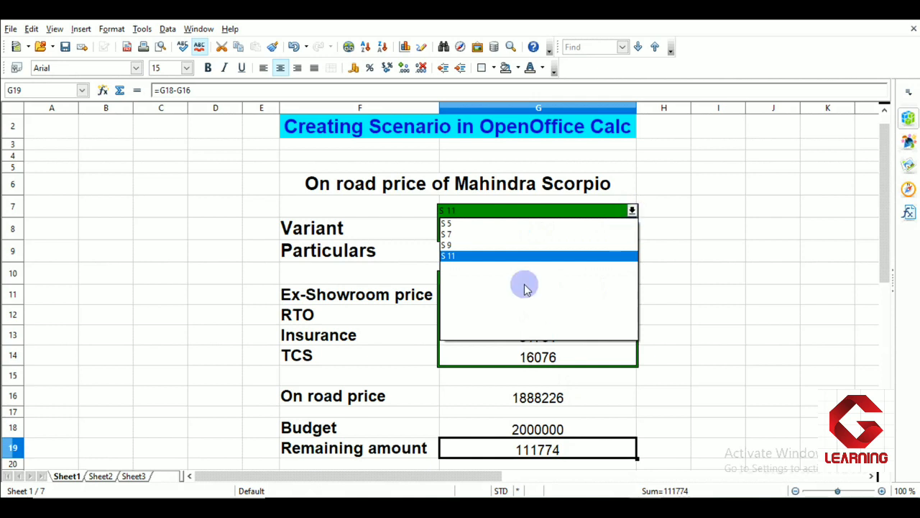
{"action": "left_click", "coordinate": [684, 257]}
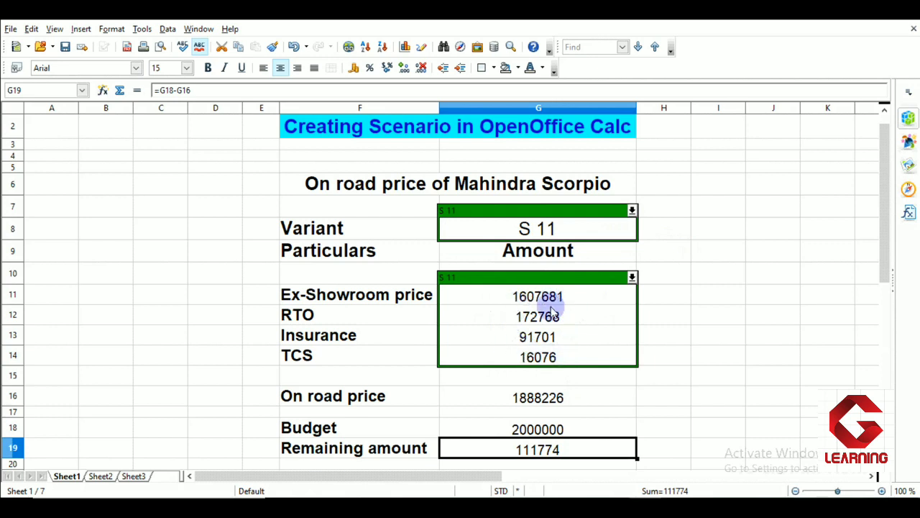
{"action": "left_click", "coordinate": [541, 401]}
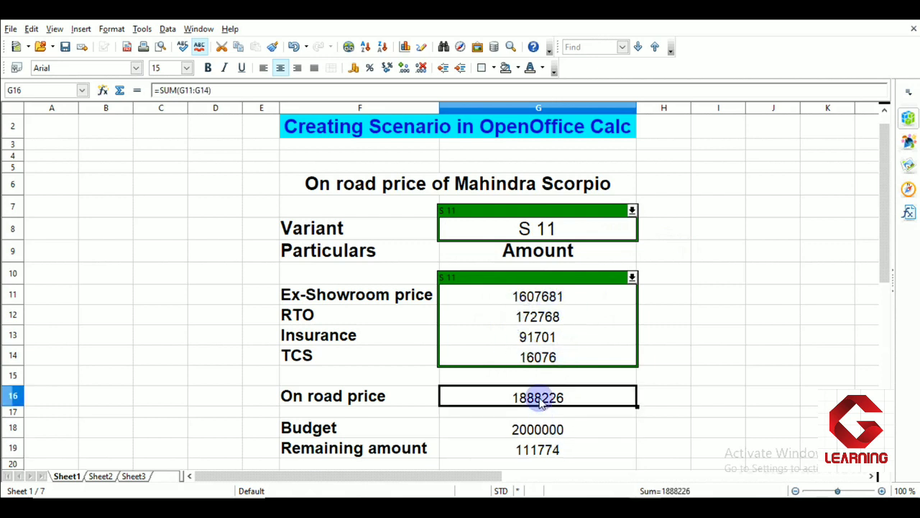
{"action": "left_click", "coordinate": [541, 451]}
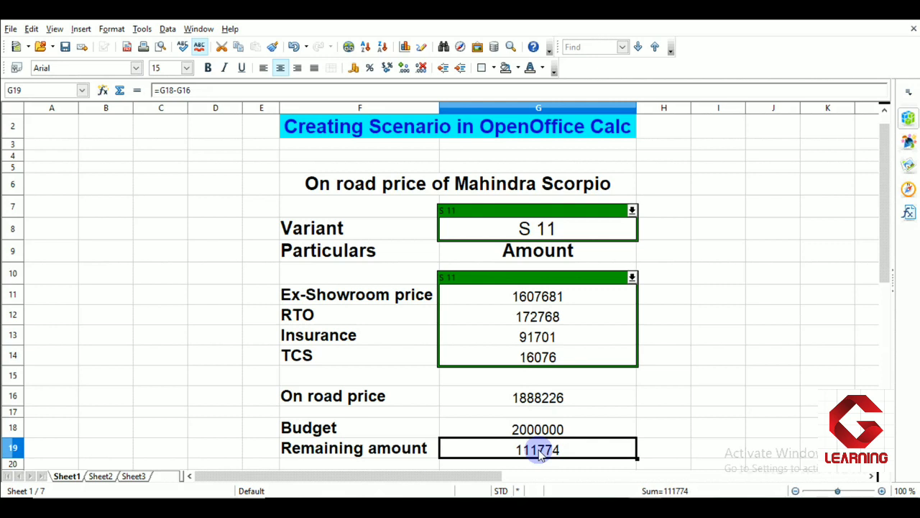
Examine the price components in G11:G14 and the On road price formula in G16 that adds them
{"action": "left_click", "coordinate": [493, 302]}
{"action": "left_click", "coordinate": [490, 321]}
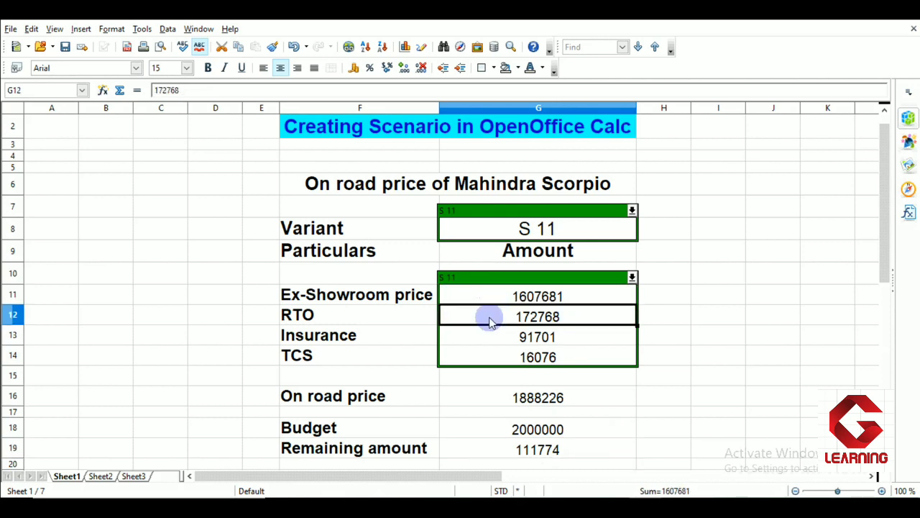
{"action": "left_click", "coordinate": [494, 336]}
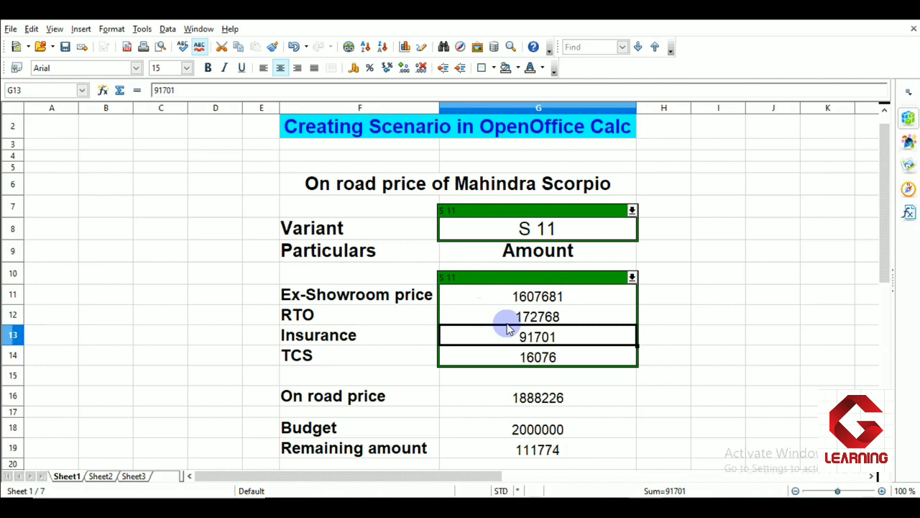
{"action": "left_click", "coordinate": [505, 355]}
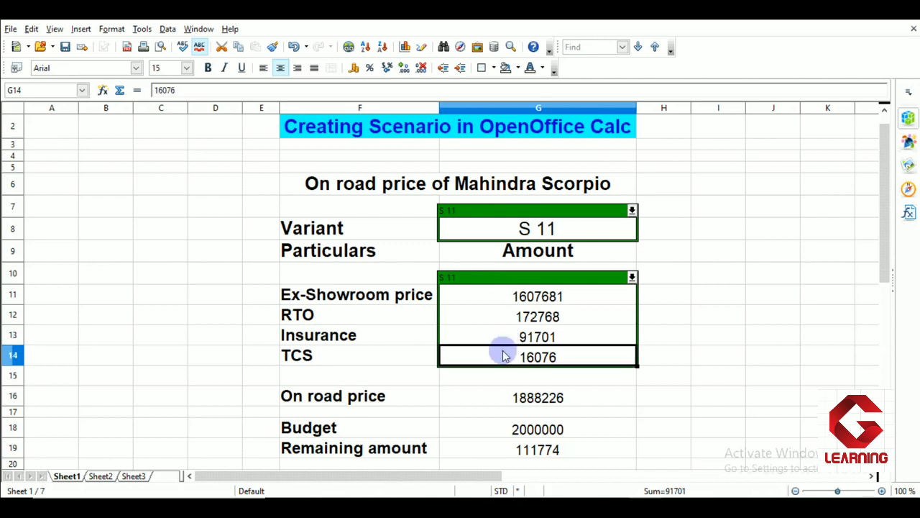
{"action": "left_click", "coordinate": [516, 293]}
{"action": "left_click_drag", "start_coordinate": [517, 294], "coordinate": [518, 356]}
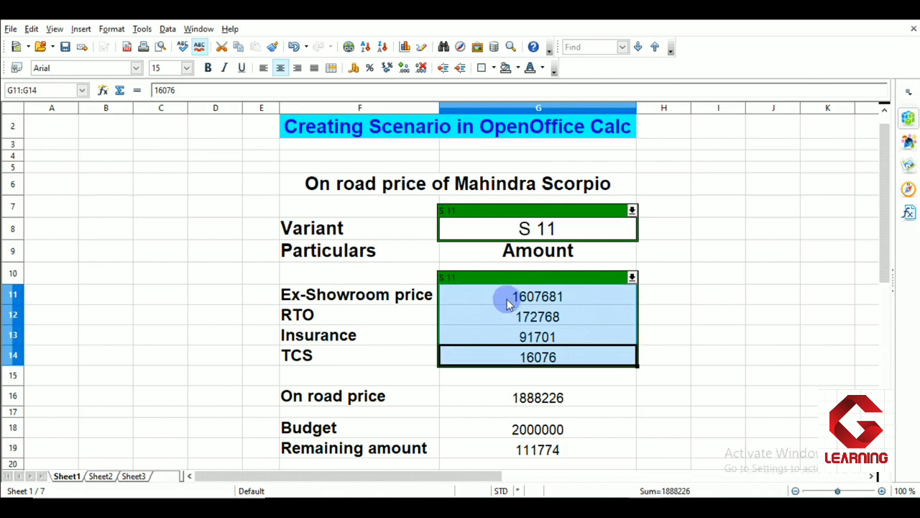
{"action": "left_click", "coordinate": [527, 404]}
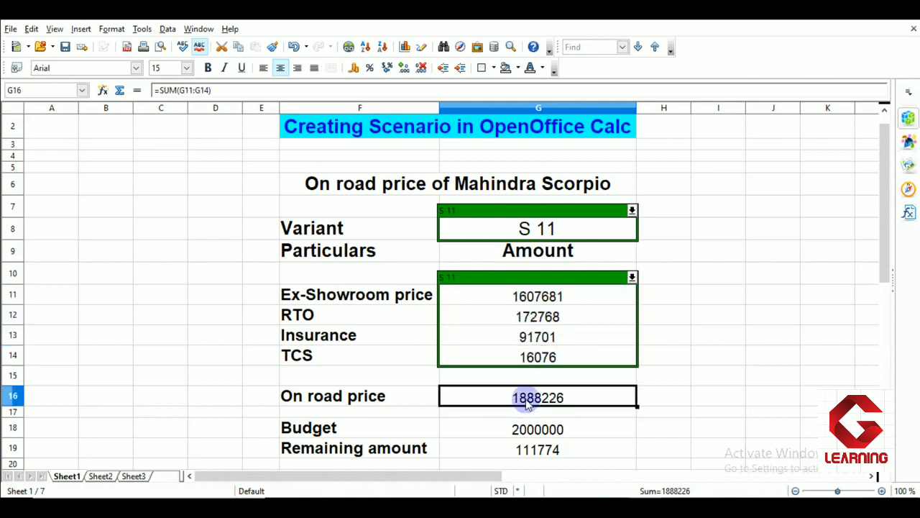
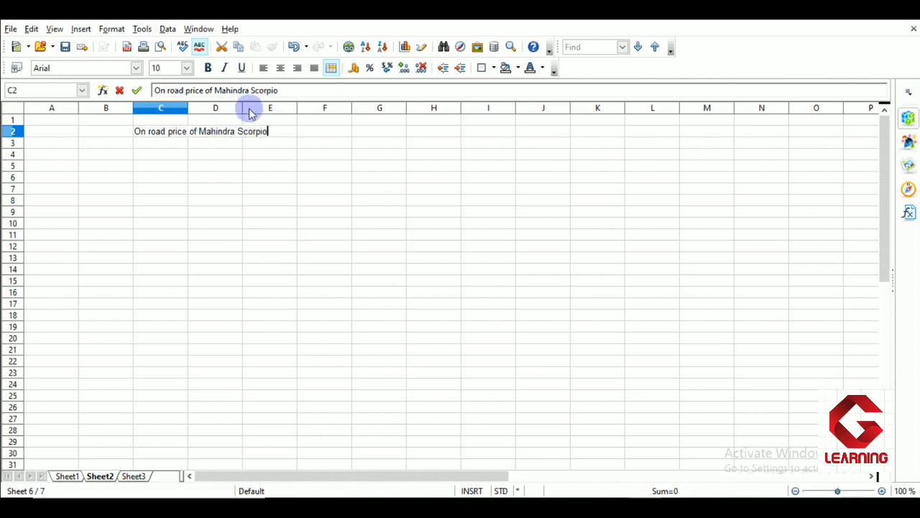
Widen column D on Sheet2 and format the merged title "On road price of Mahindra Scorpio" in C2 as bold, size 15
{"action": "left_click_drag", "start_coordinate": [249, 109], "coordinate": [310, 108]}
{"action": "left_click", "coordinate": [209, 133]}
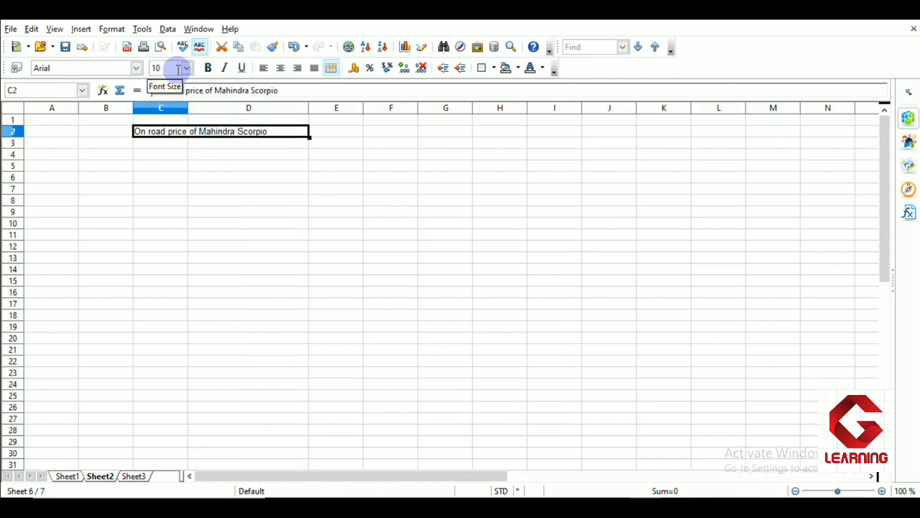
{"action": "left_click", "coordinate": [186, 68]}
{"action": "left_click", "coordinate": [164, 188]}
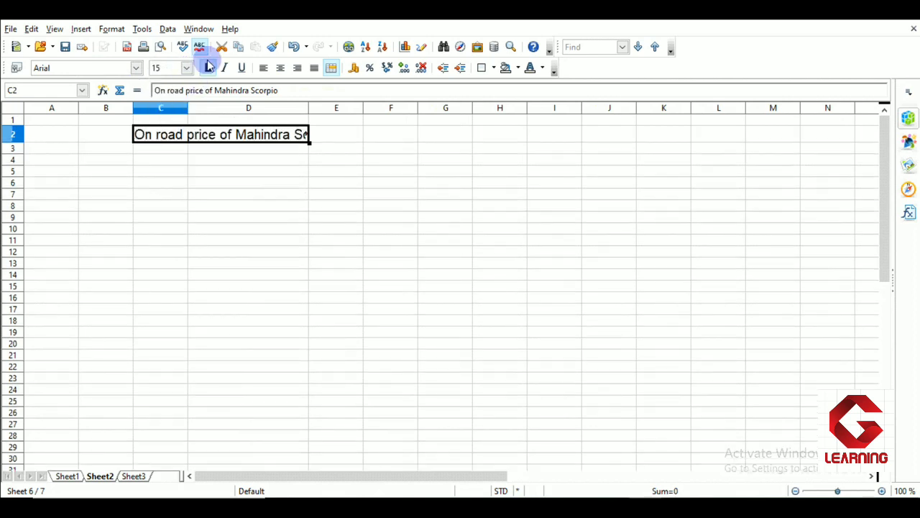
{"action": "left_click", "coordinate": [206, 67]}
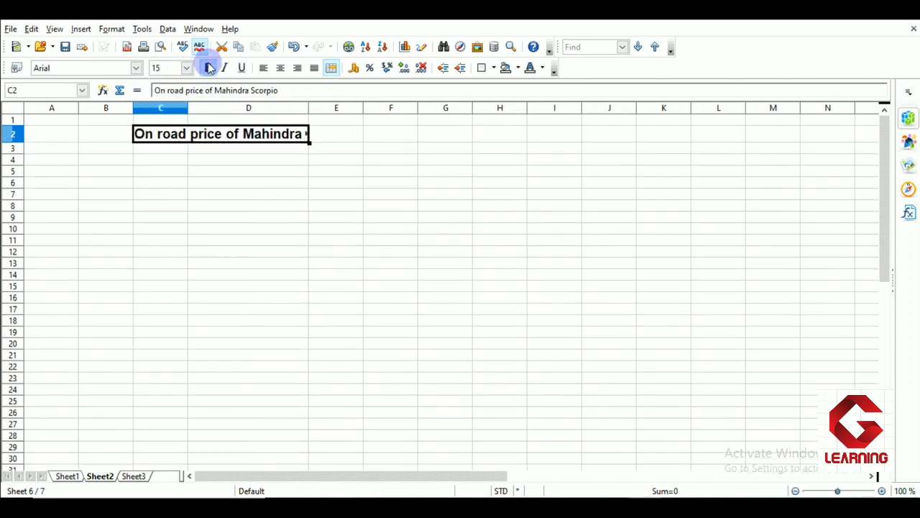
Enter the labels "Variant" in C4, "Particulars" in C5 and "Amount" in D5
{"action": "left_click", "coordinate": [149, 163]}
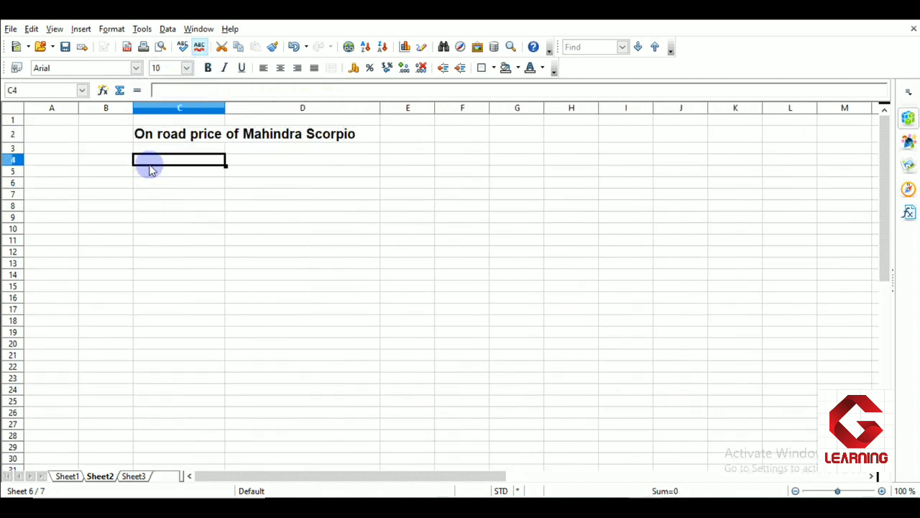
{"action": "type", "text": "Va"}
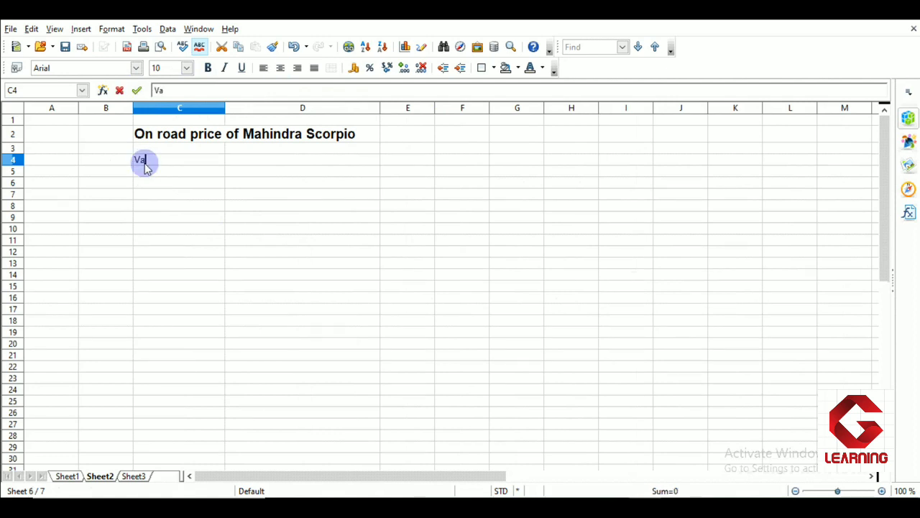
{"action": "type", "text": "riant"}
{"action": "left_click", "coordinate": [150, 175]}
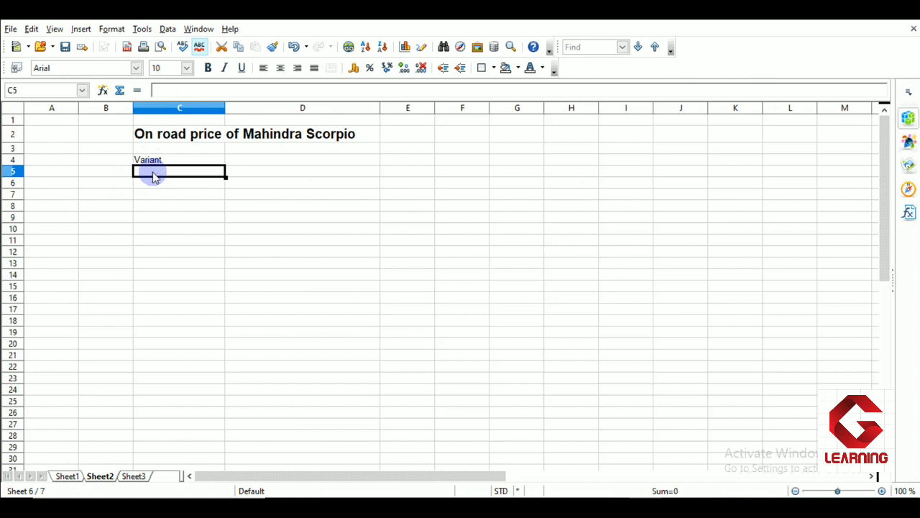
{"action": "type", "text": "Particulars"}
{"action": "left_click", "coordinate": [264, 173]}
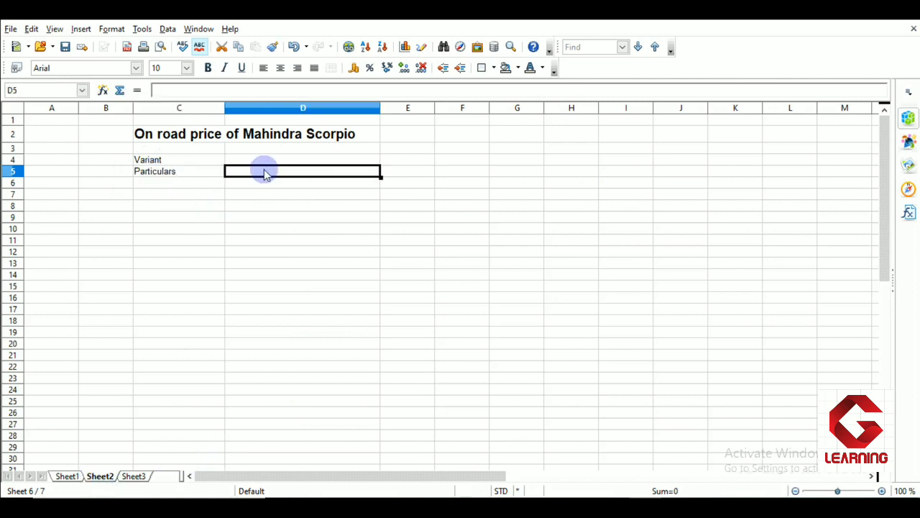
{"action": "type", "text": "Amount"}
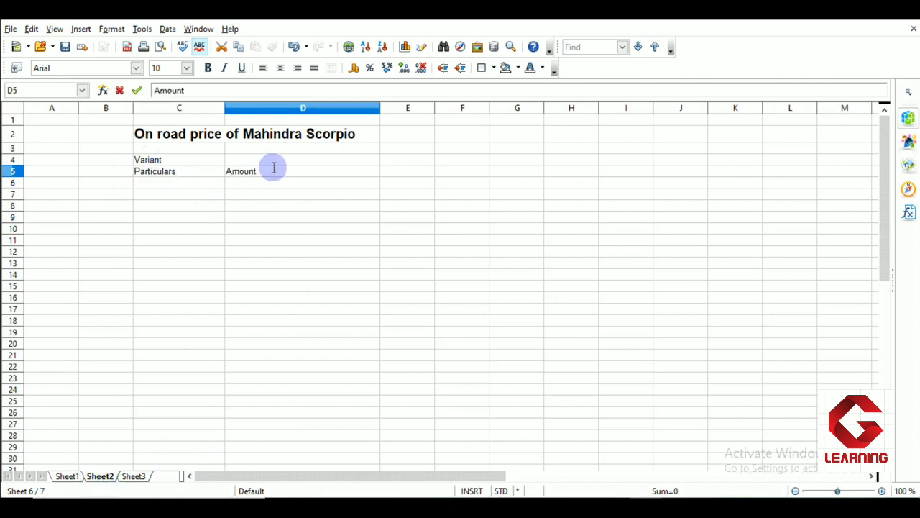
Enter the price component labels "Ex- Showroom price", "RTO", "Insurance" and "TCS" in C7:C10
{"action": "left_click", "coordinate": [150, 197]}
{"action": "type", "text": "Ex"}
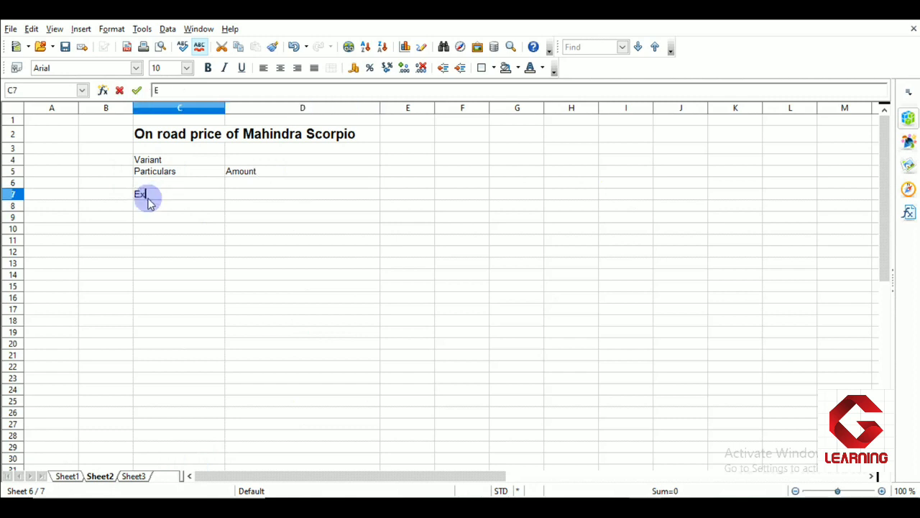
{"action": "type", "text": "- Showroom "}
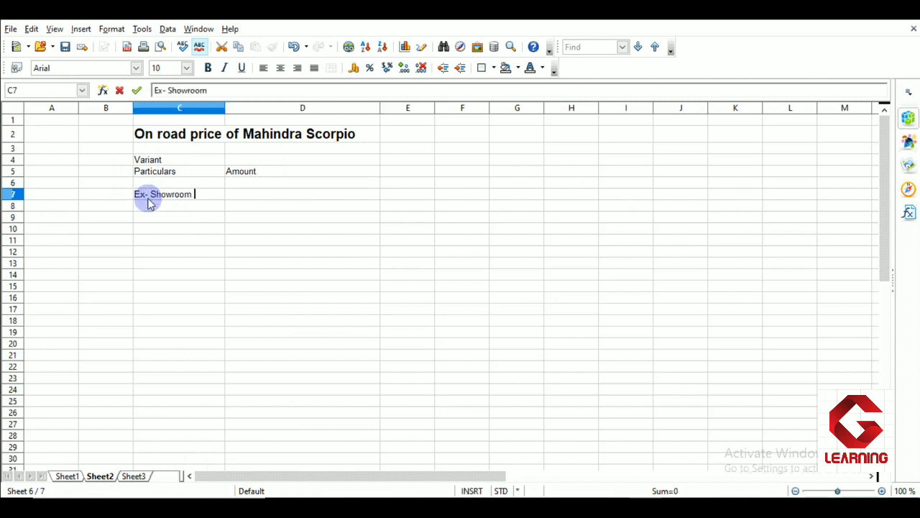
{"action": "type", "text": "price"}
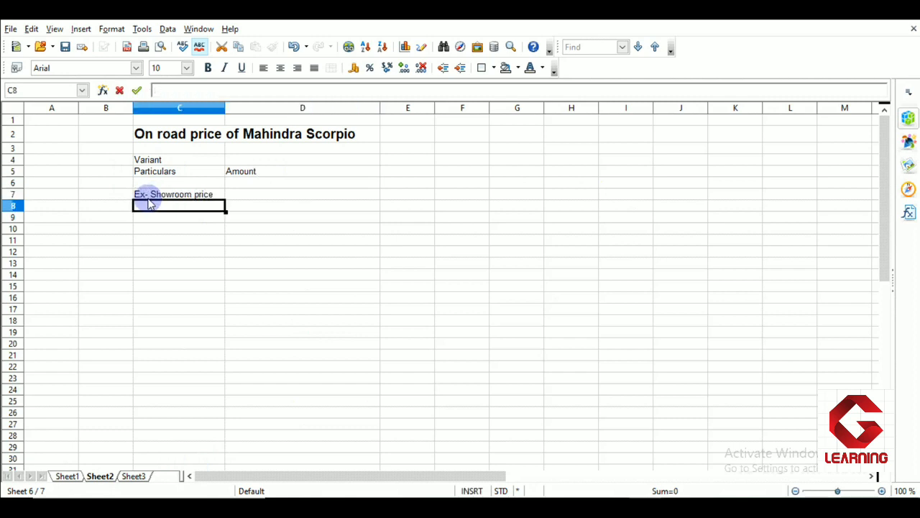
{"action": "key", "text": "Return"}
{"action": "type", "text": "RTO"}
{"action": "key", "text": "Return"}
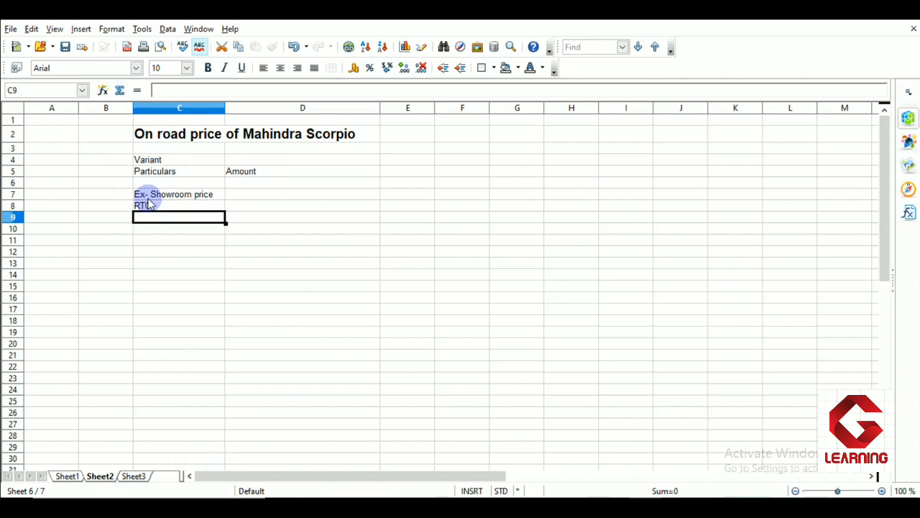
{"action": "type", "text": "Insurance"}
{"action": "key", "text": "Return"}
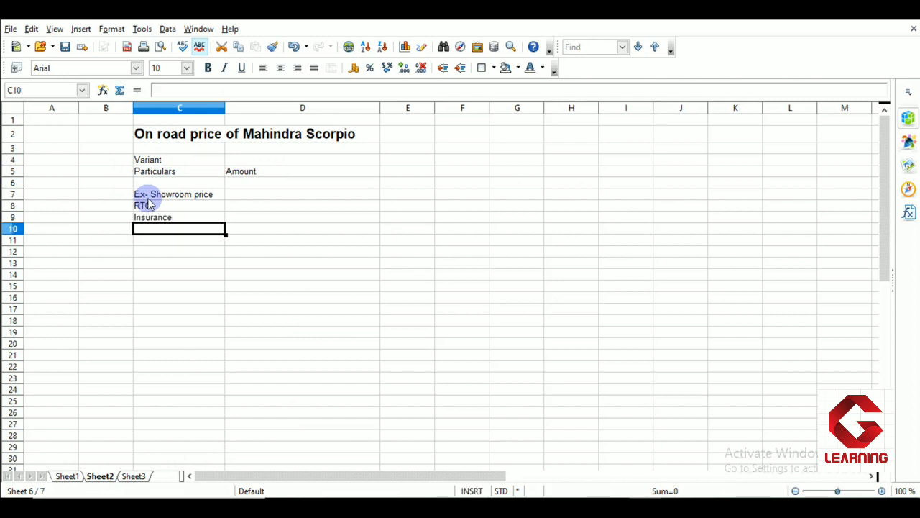
{"action": "type", "text": "TCS"}
{"action": "key", "text": "Return"}
Enter the labels "On road price of Mahindra Scorpio" in C12, "Total budget" in C14 and "Remaining amount" in C16, and widen column C to fit
{"action": "key", "text": "Return"}
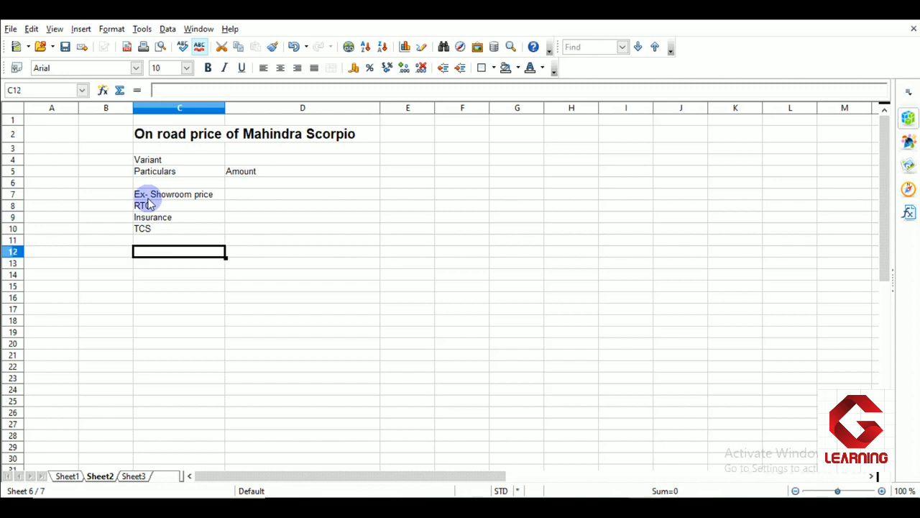
{"action": "type", "text": "On road price"}
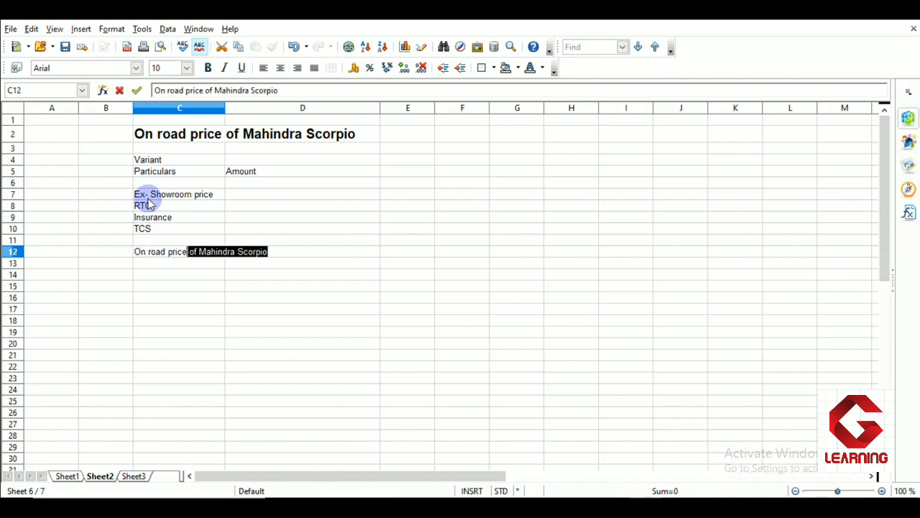
{"action": "key", "text": "Return"}
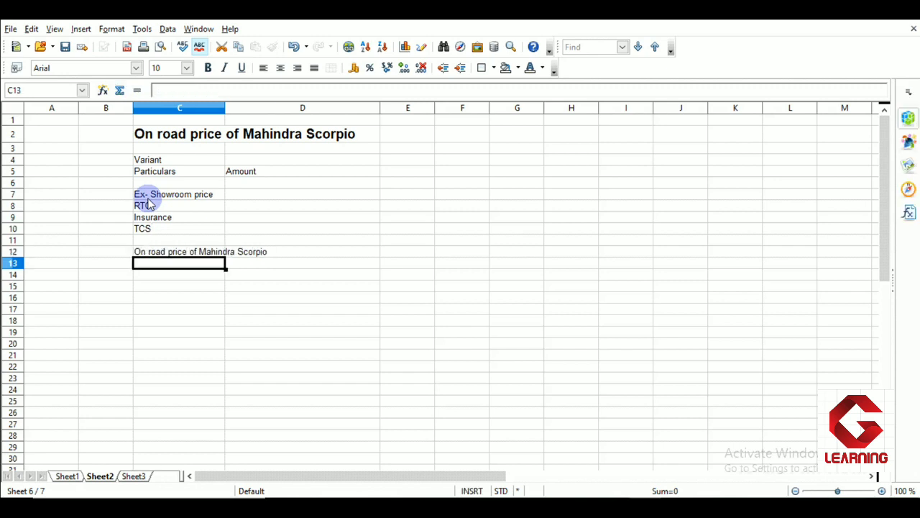
{"action": "key", "text": "Return"}
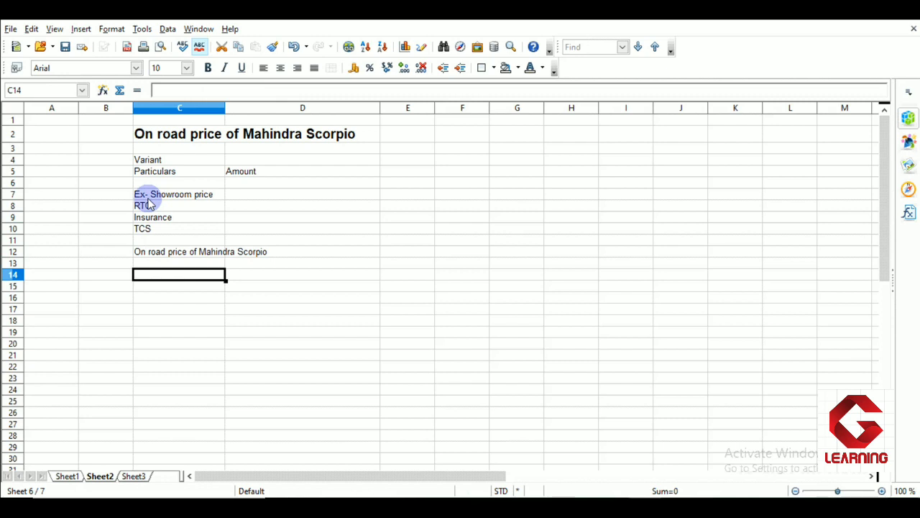
{"action": "type", "text": "Total budget"}
{"action": "key", "text": "Return"}
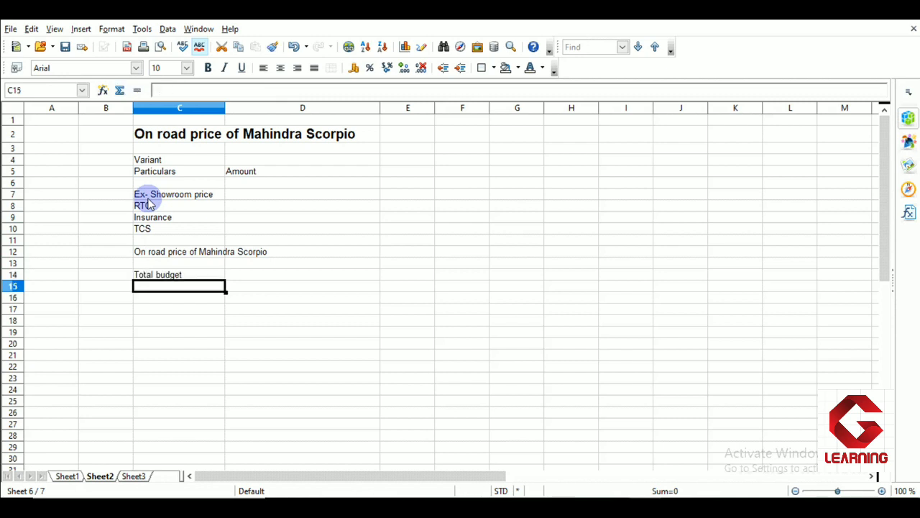
{"action": "key", "text": "Return"}
{"action": "type", "text": "Remaining amount"}
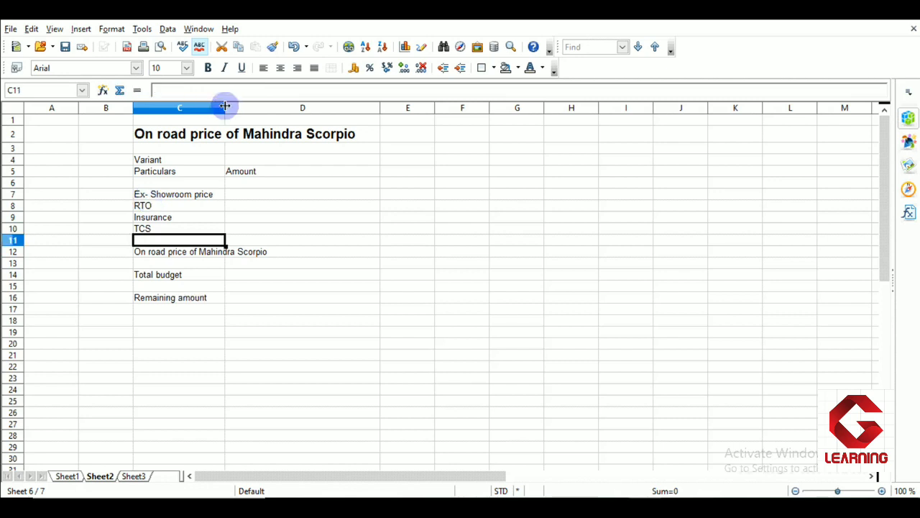
{"action": "left_click_drag", "start_coordinate": [225, 107], "coordinate": [270, 107]}
{"action": "left_click", "coordinate": [277, 205]}
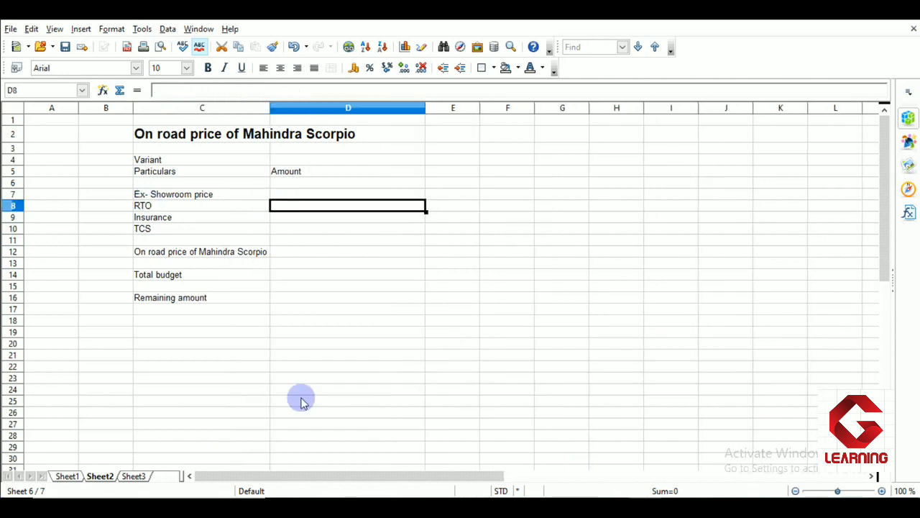
Enter 2000000 as the Total budget in D14 and "S 5" as the Variant in D4
{"action": "left_click", "coordinate": [285, 195]}
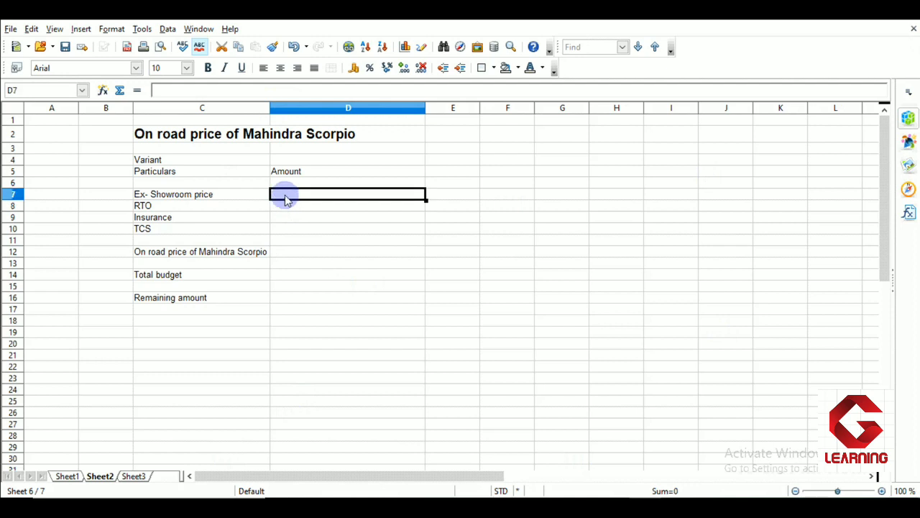
{"action": "left_click", "coordinate": [281, 278]}
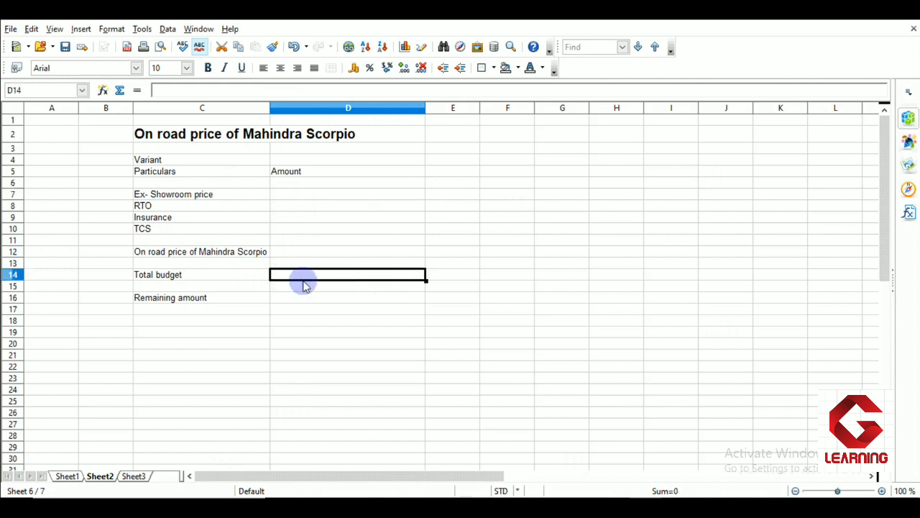
{"action": "type", "text": "2"}
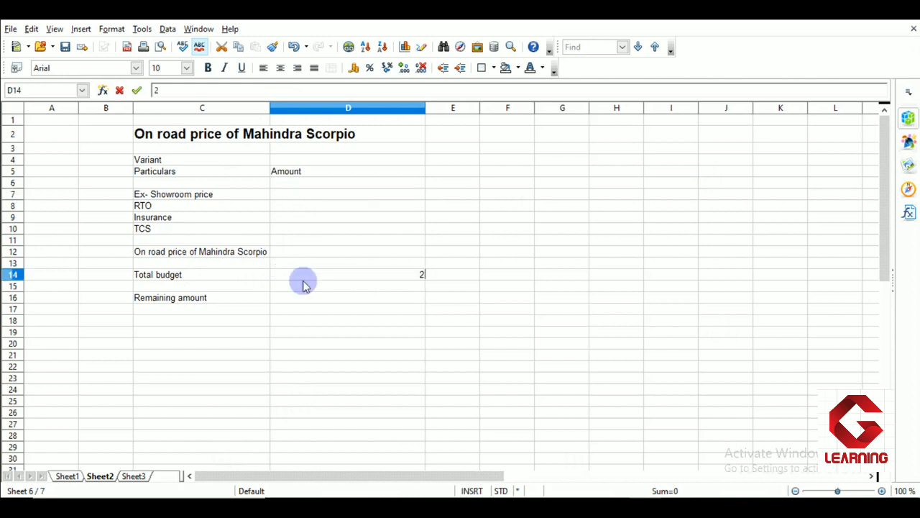
{"action": "type", "text": "000000"}
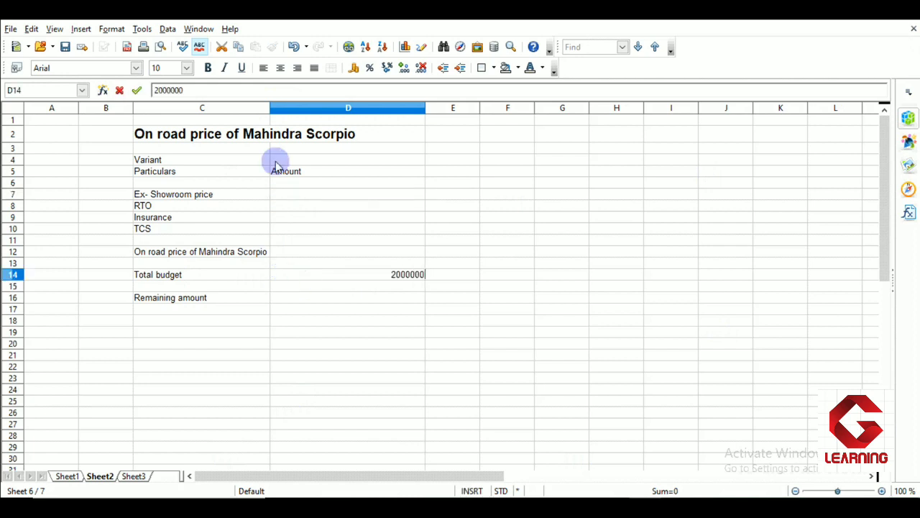
{"action": "left_click", "coordinate": [276, 160]}
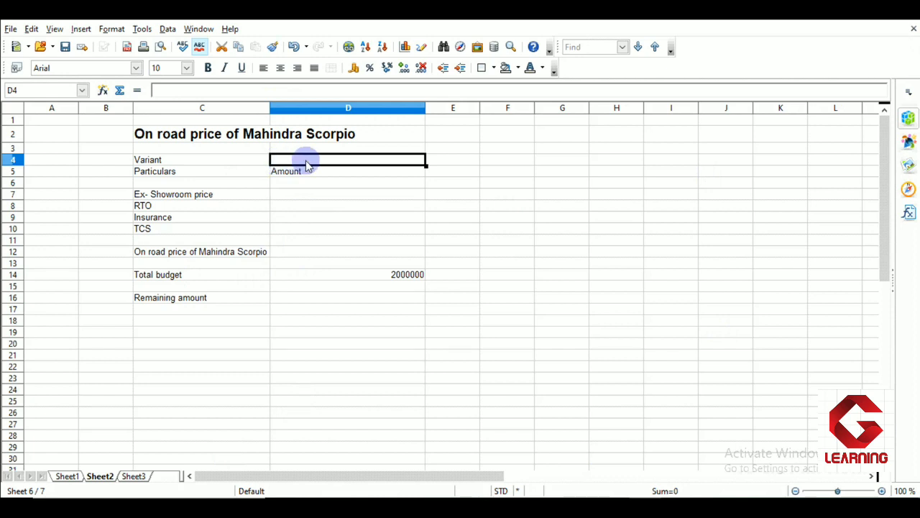
{"action": "type", "text": "S 5"}
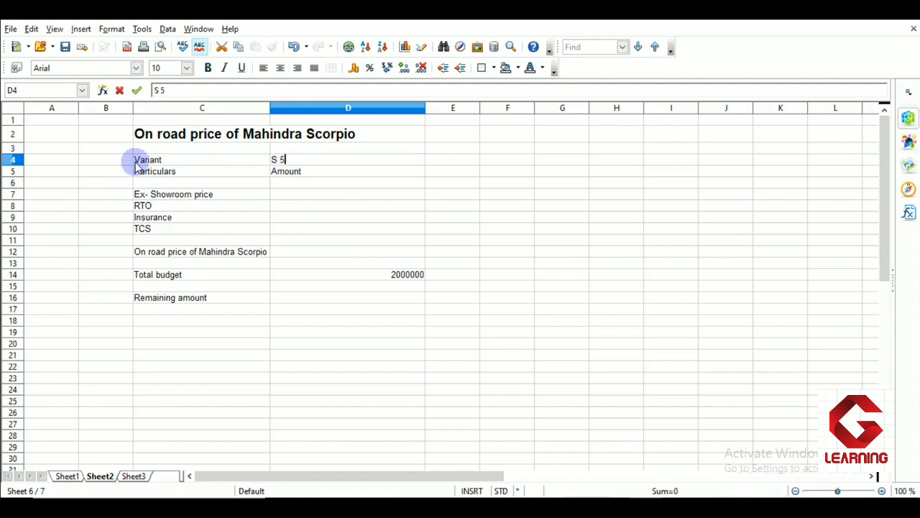
Set the font size of the table C4:D16 to 16 and widen column C to fit the longer labels
{"action": "left_click_drag", "start_coordinate": [137, 160], "coordinate": [353, 297]}
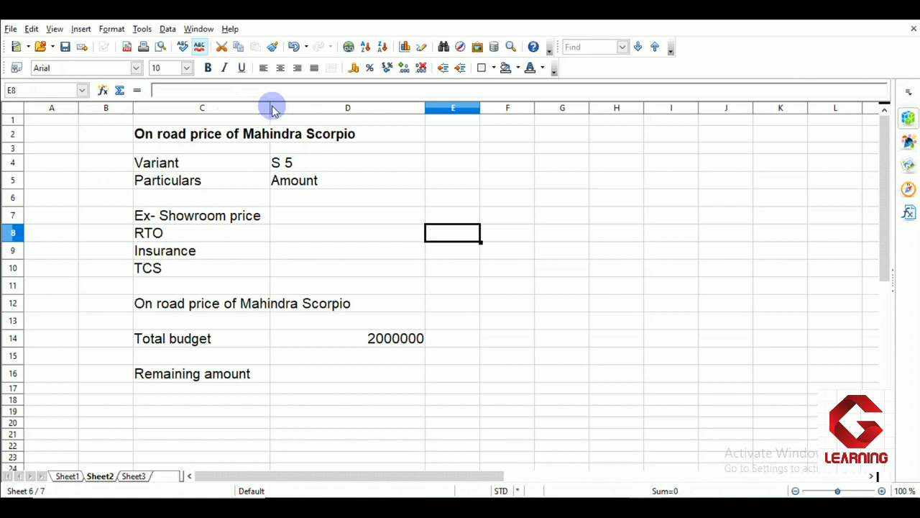
{"action": "left_click_drag", "start_coordinate": [272, 108], "coordinate": [359, 108]}
{"action": "left_click", "coordinate": [439, 271]}
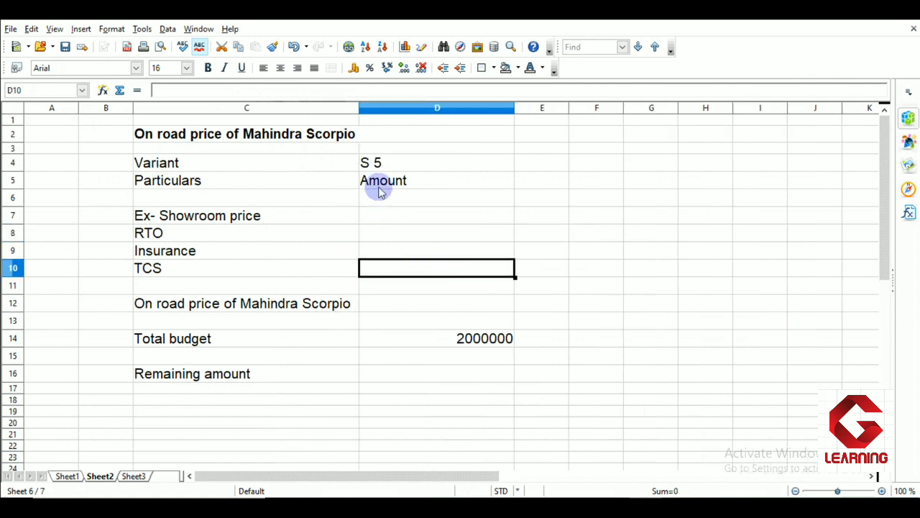
{"action": "left_click", "coordinate": [382, 161]}
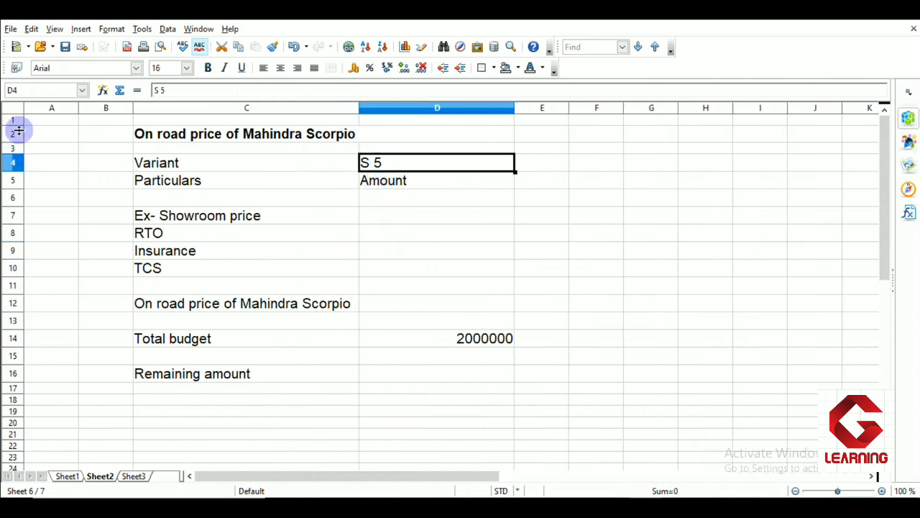
Enter the S 5 amounts in D7:D10: Ex- Showroom price 1245731, RTO 132573, Insurance 78137 and TCS 12457
{"action": "left_click", "coordinate": [401, 218]}
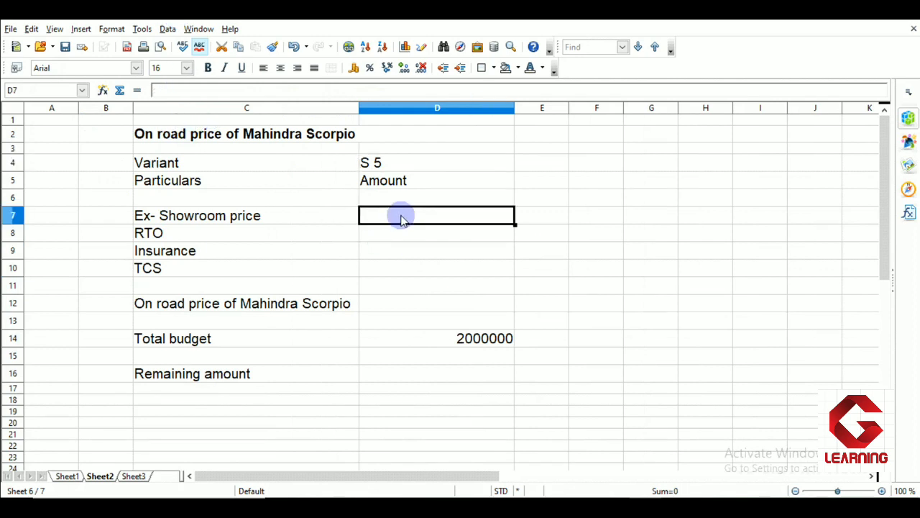
{"action": "type", "text": "12"}
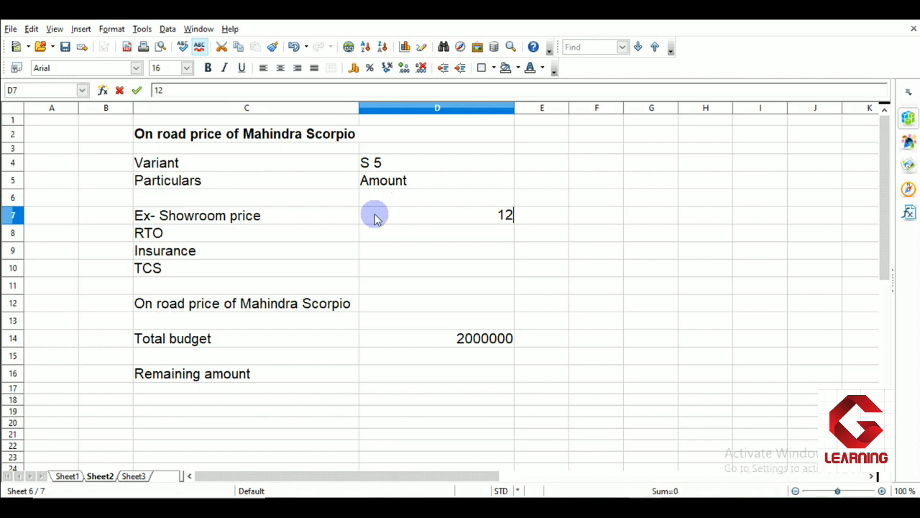
{"action": "type", "text": "45731"}
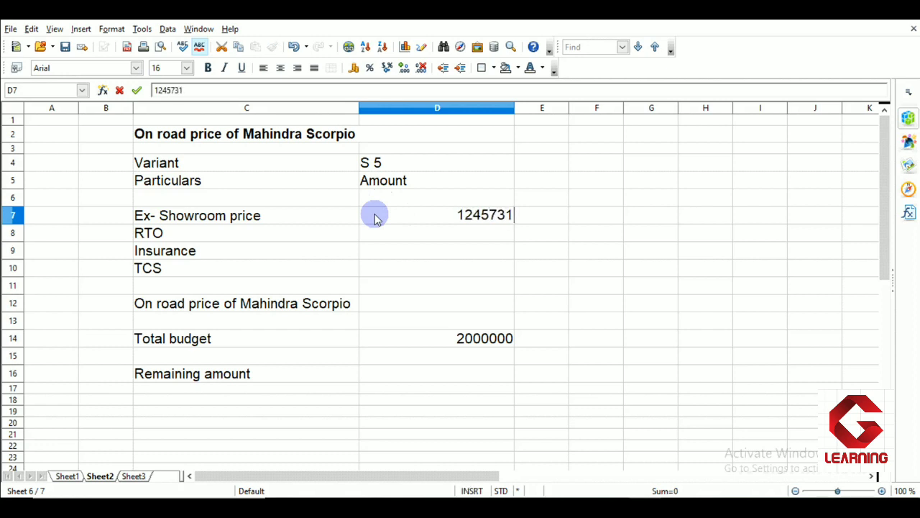
{"action": "key", "text": "Return"}
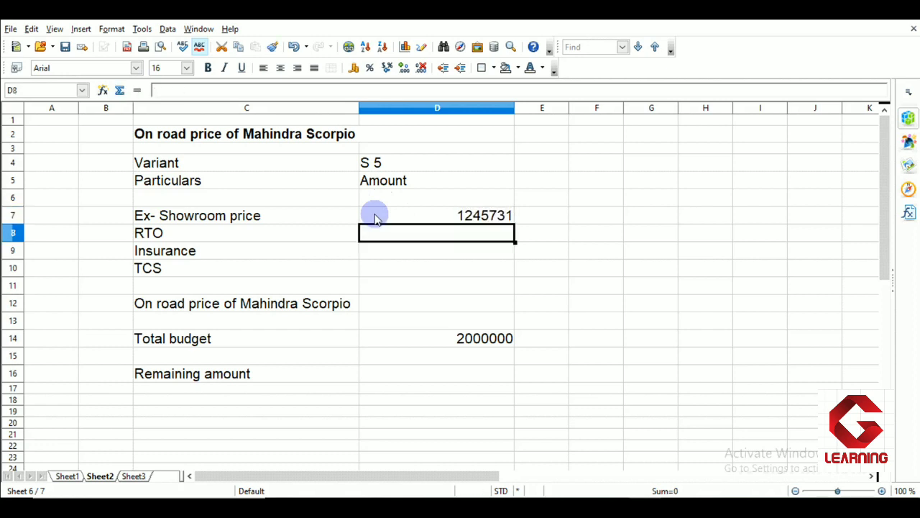
{"action": "type", "text": "1"}
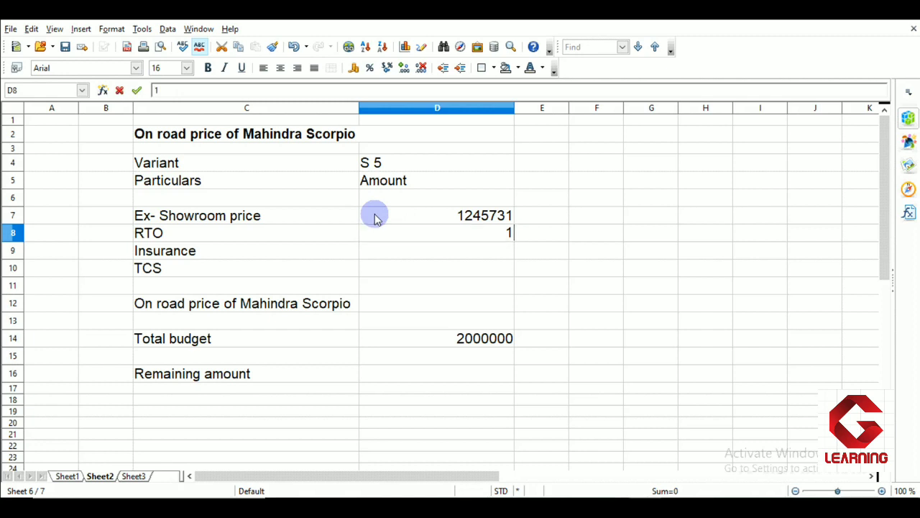
{"action": "type", "text": "32573"}
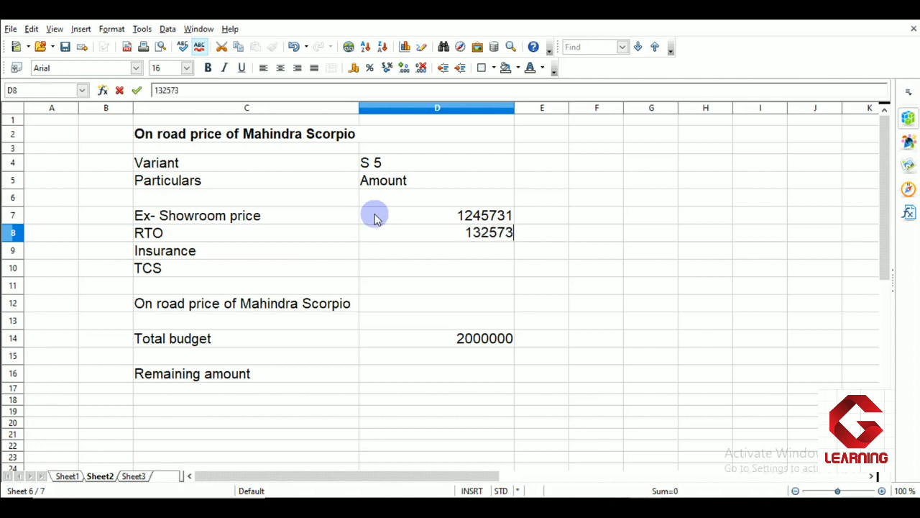
{"action": "key", "text": "Return"}
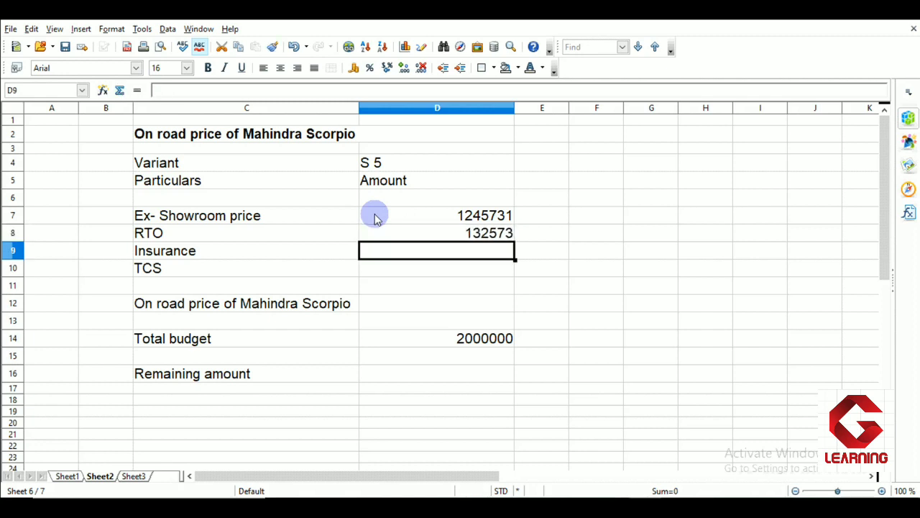
{"action": "type", "text": "78137"}
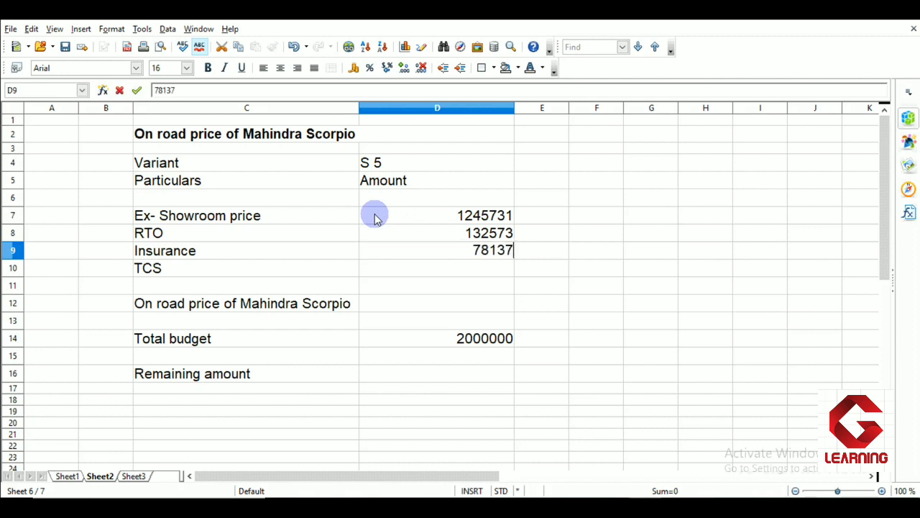
{"action": "key", "text": "Return"}
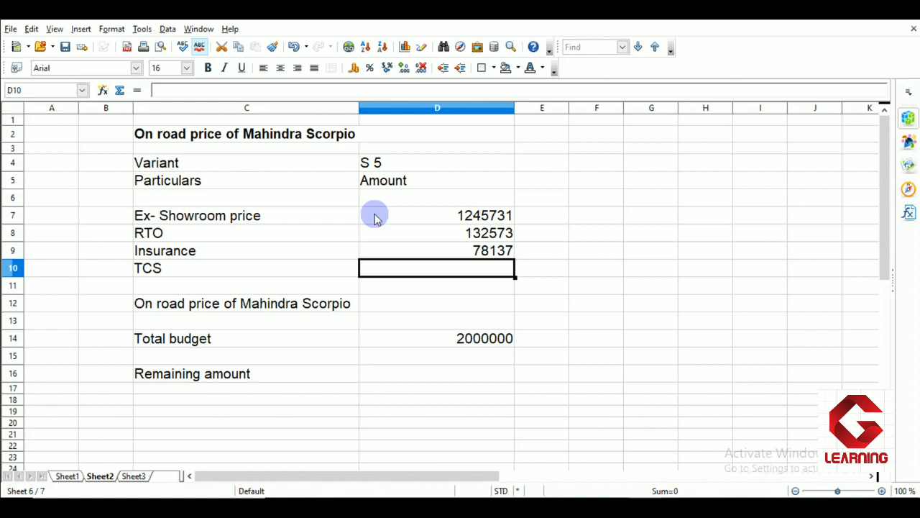
{"action": "type", "text": "1245"}
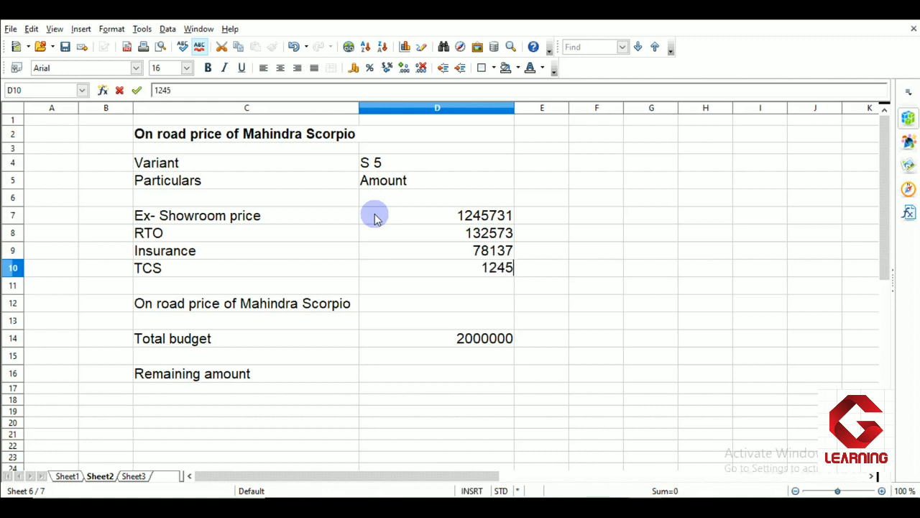
{"action": "type", "text": "7"}
Enter the formula =SUM(D7:D10) in D12 to total the on road price of Mahindra Scorpio
{"action": "left_click", "coordinate": [425, 303]}
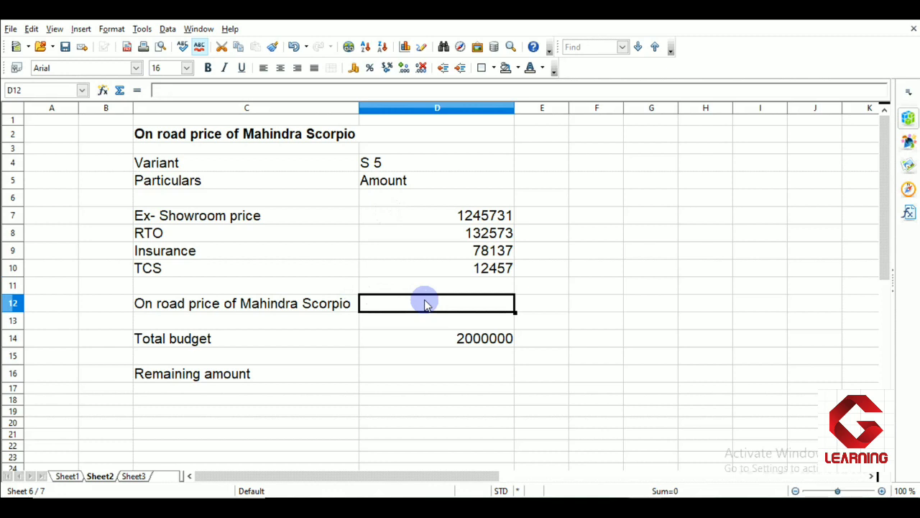
{"action": "left_click_drag", "start_coordinate": [469, 215], "coordinate": [480, 268]}
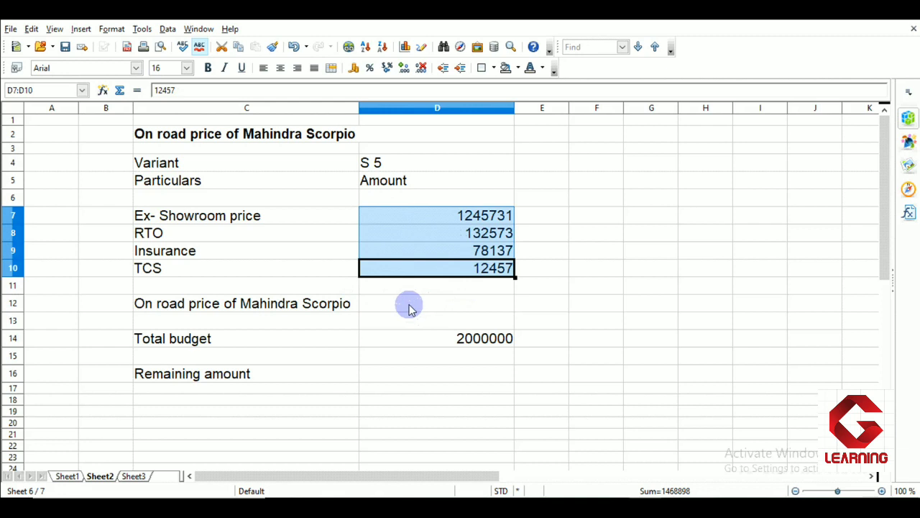
{"action": "left_click", "coordinate": [409, 308]}
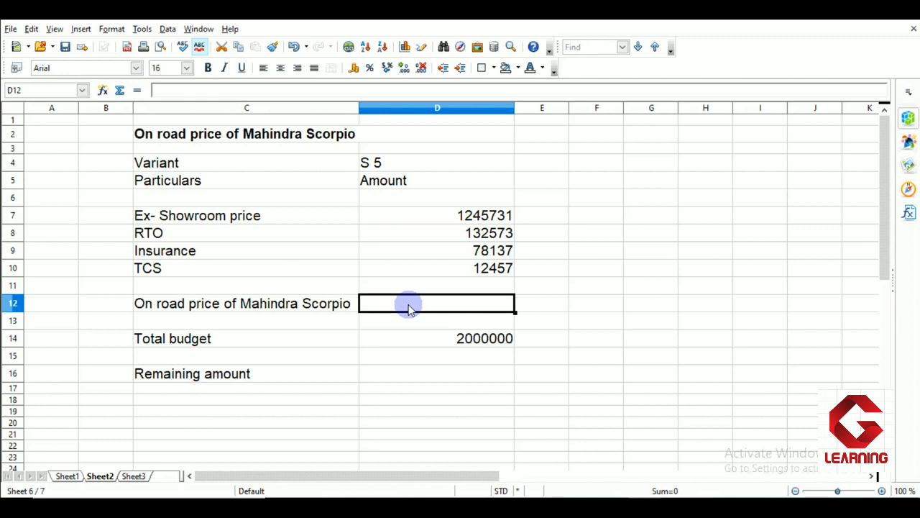
{"action": "type", "text": "=su"}
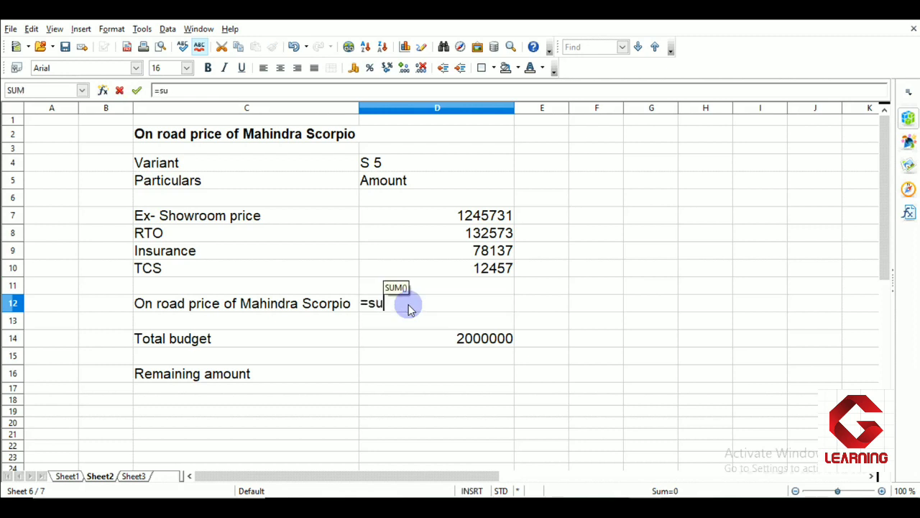
{"action": "type", "text": "m("}
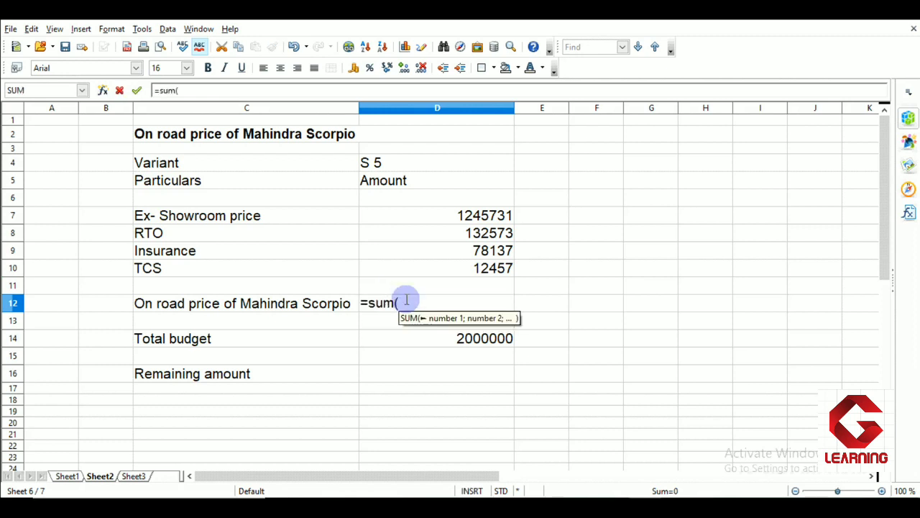
{"action": "left_click", "coordinate": [464, 216]}
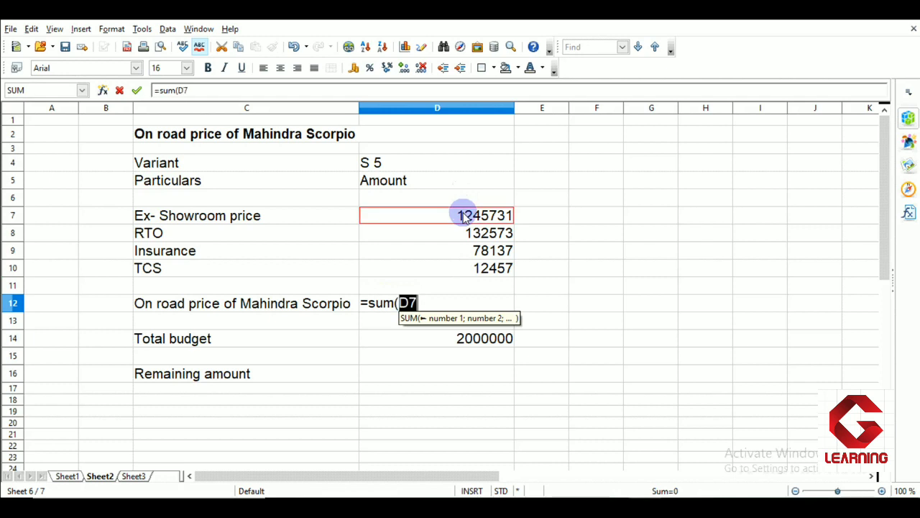
{"action": "type", "text": ":"}
{"action": "left_click", "coordinate": [471, 271]}
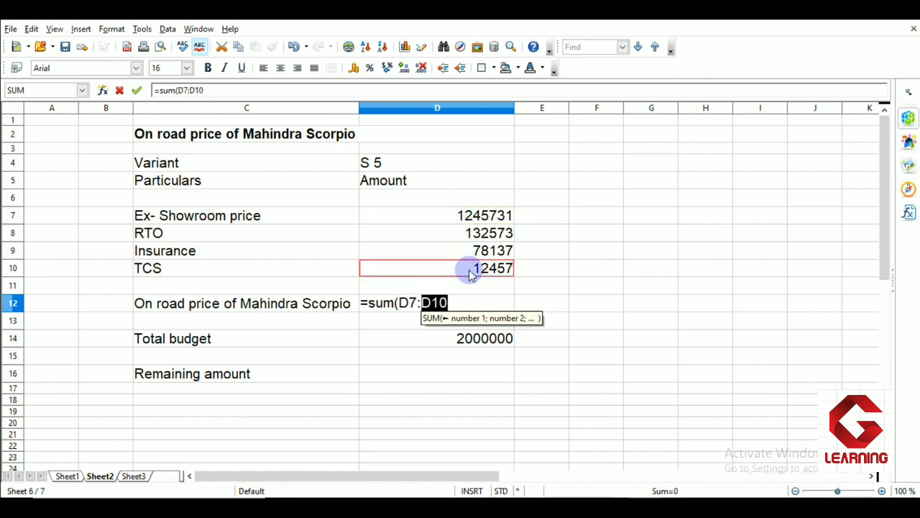
{"action": "type", "text": ")"}
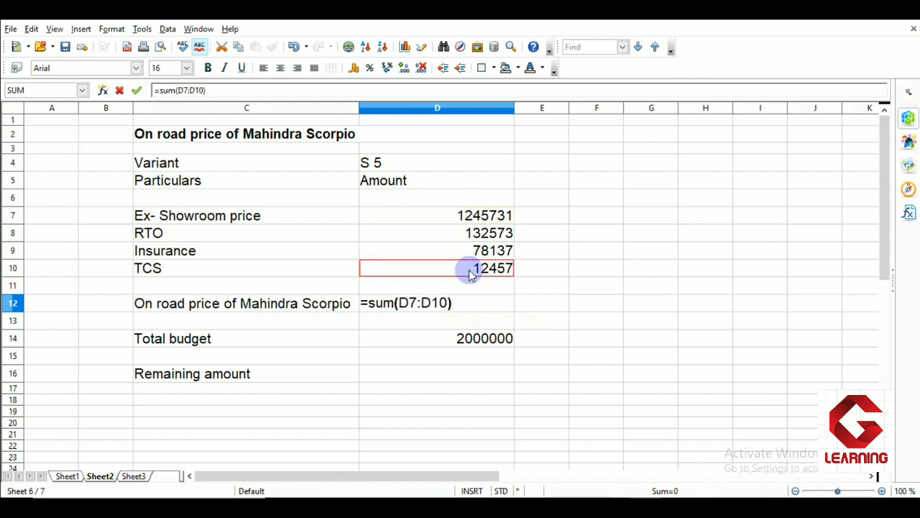
{"action": "key", "text": "Return"}
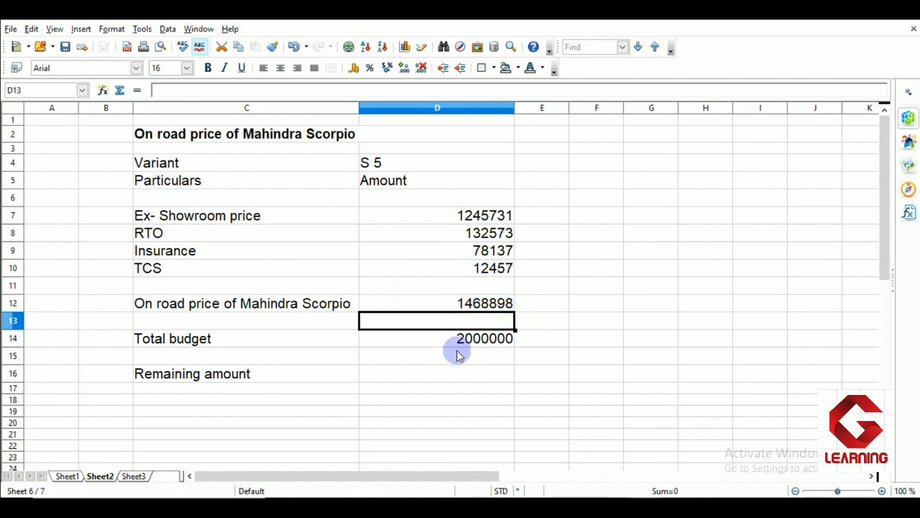
Enter the formula =D14-D12 in D16 to calculate the Remaining amount from the total budget
{"action": "left_click", "coordinate": [445, 377]}
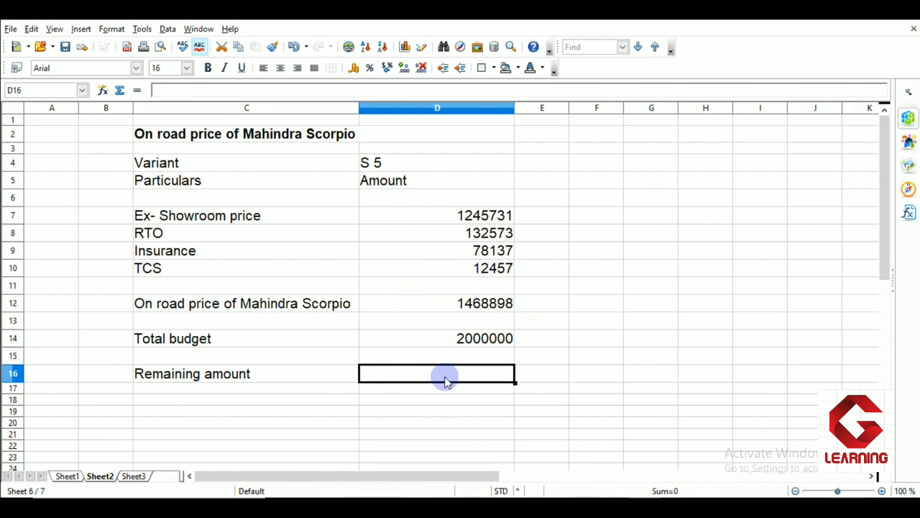
{"action": "type", "text": "="}
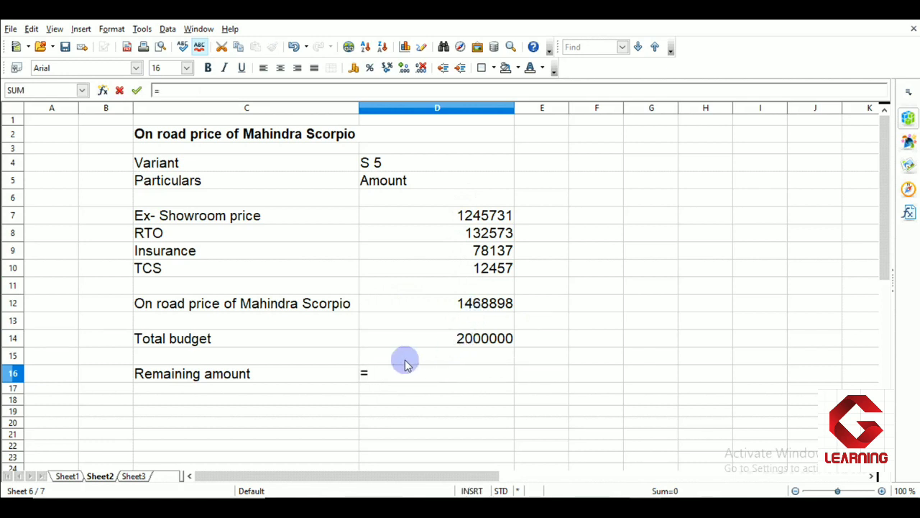
{"action": "left_click", "coordinate": [486, 342]}
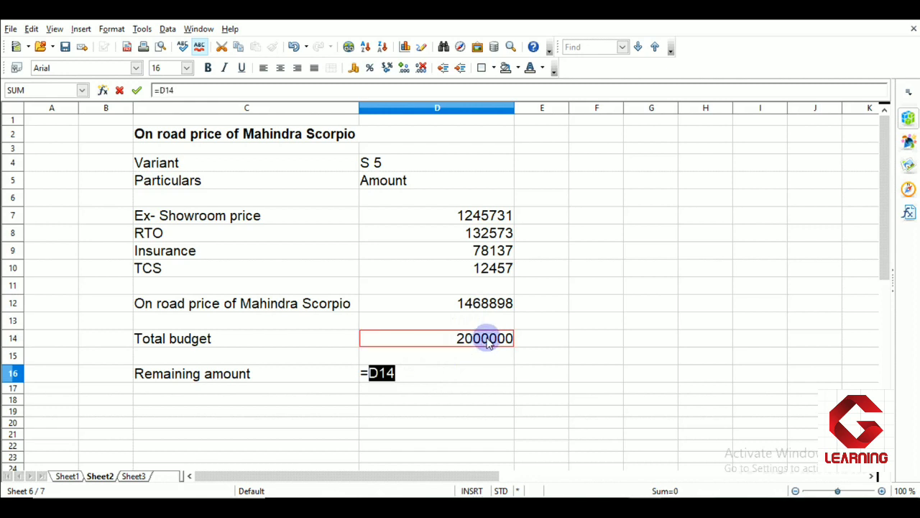
{"action": "type", "text": "-"}
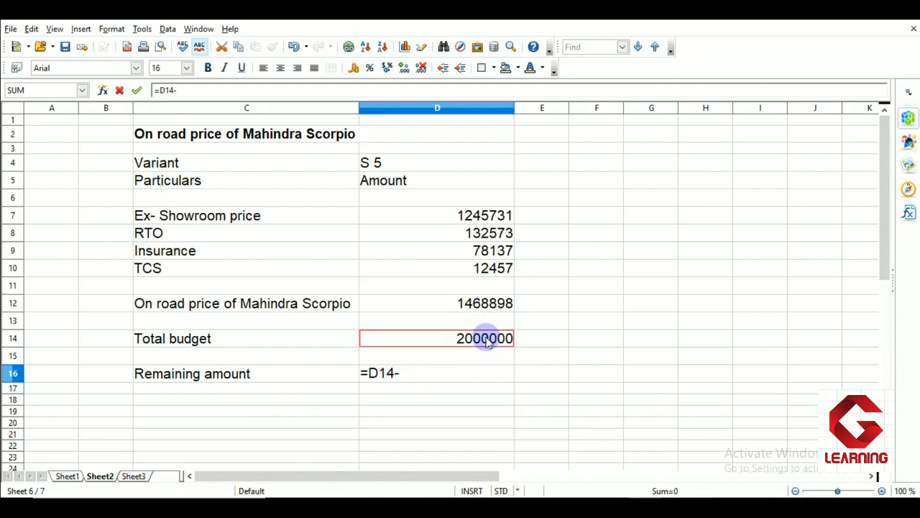
{"action": "left_click", "coordinate": [485, 305]}
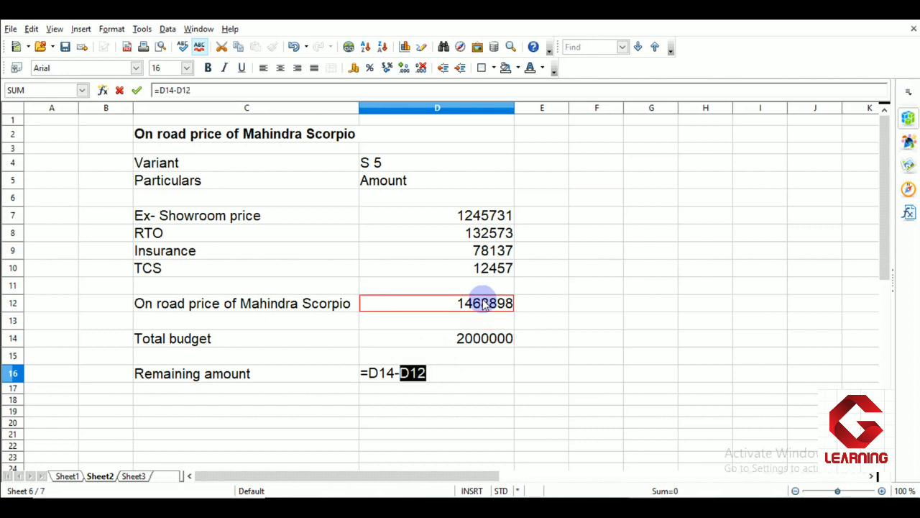
{"action": "key", "text": "Return"}
{"action": "left_click", "coordinate": [474, 373]}
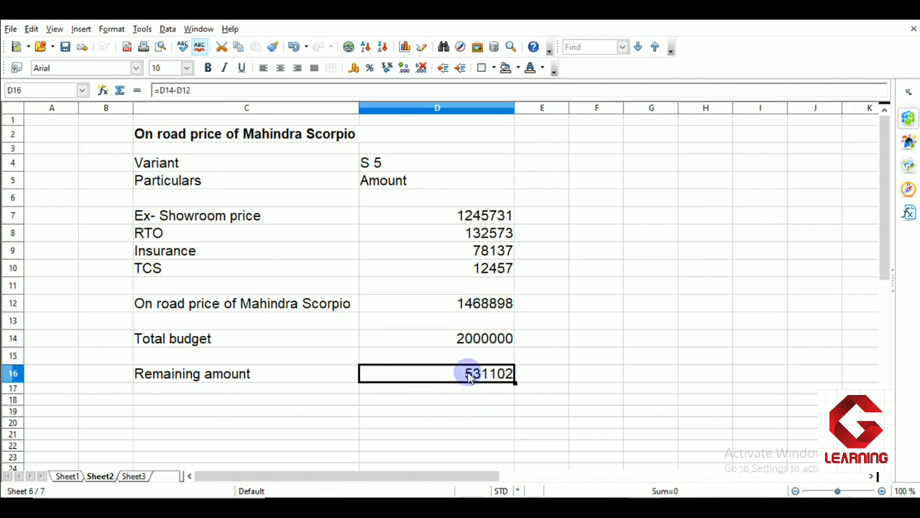
{"action": "left_click", "coordinate": [540, 399]}
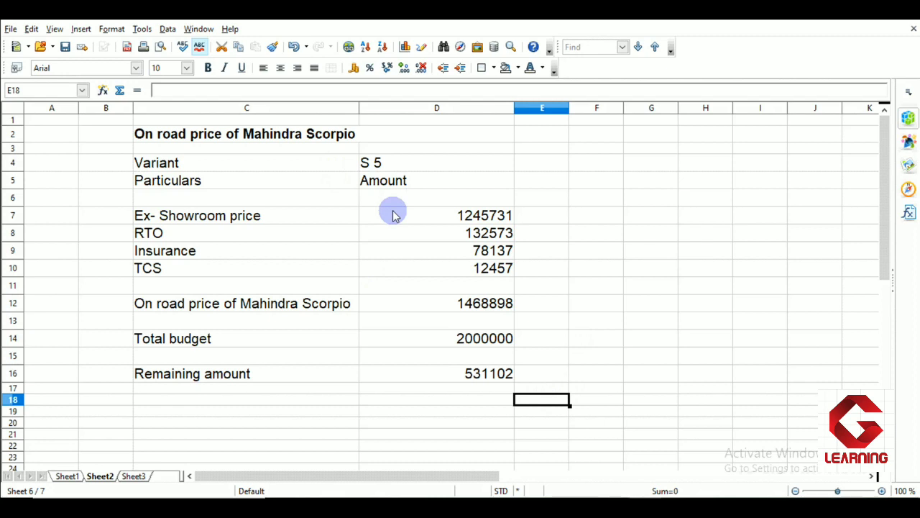
Select D4 together with D7:D10 and start a new scenario for these cells, naming it S 5
{"action": "left_click", "coordinate": [366, 167]}
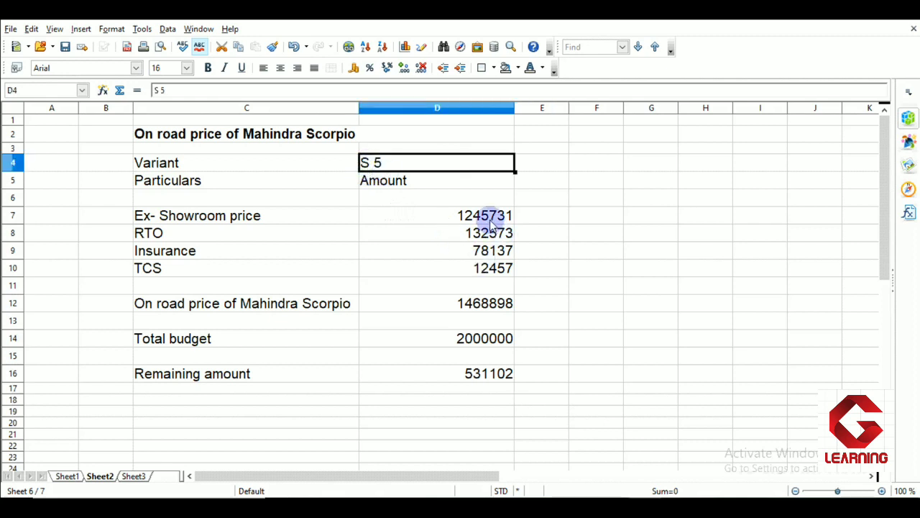
{"action": "left_click_drag", "start_coordinate": [490, 224], "coordinate": [488, 274]}
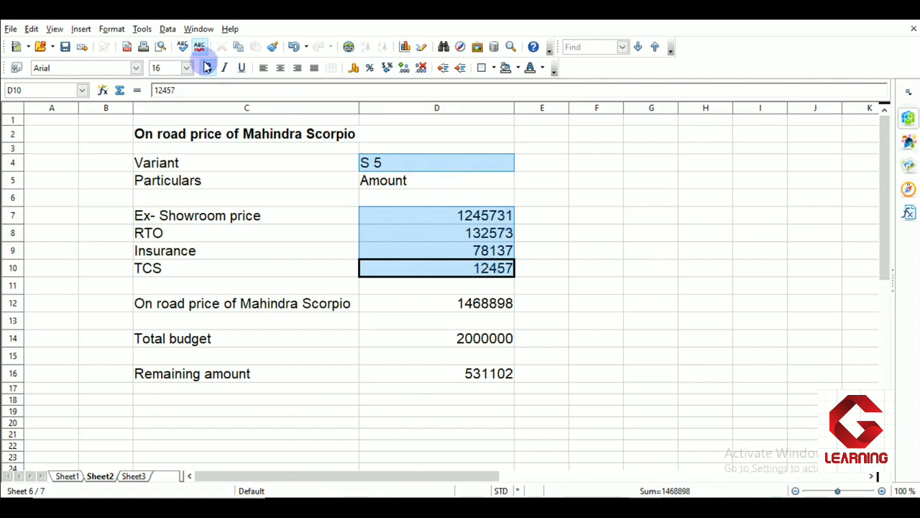
{"action": "left_click", "coordinate": [143, 29]}
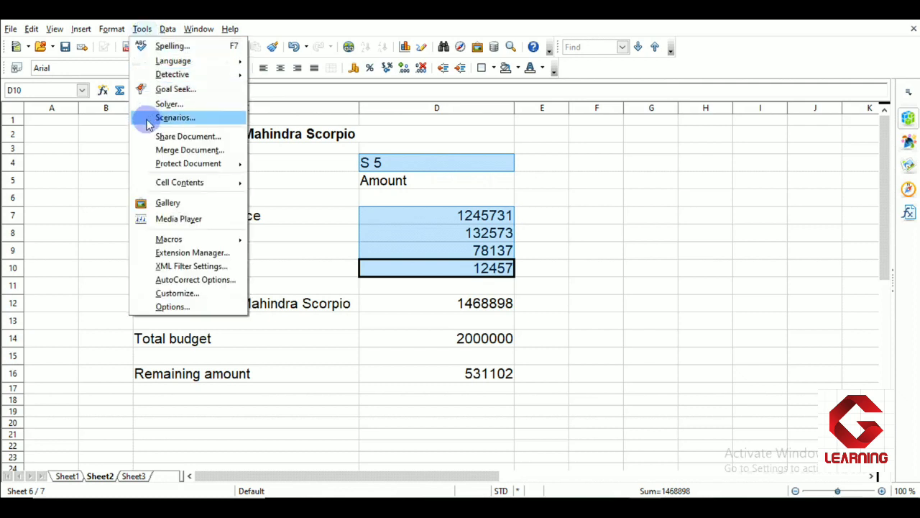
{"action": "left_click", "coordinate": [173, 118]}
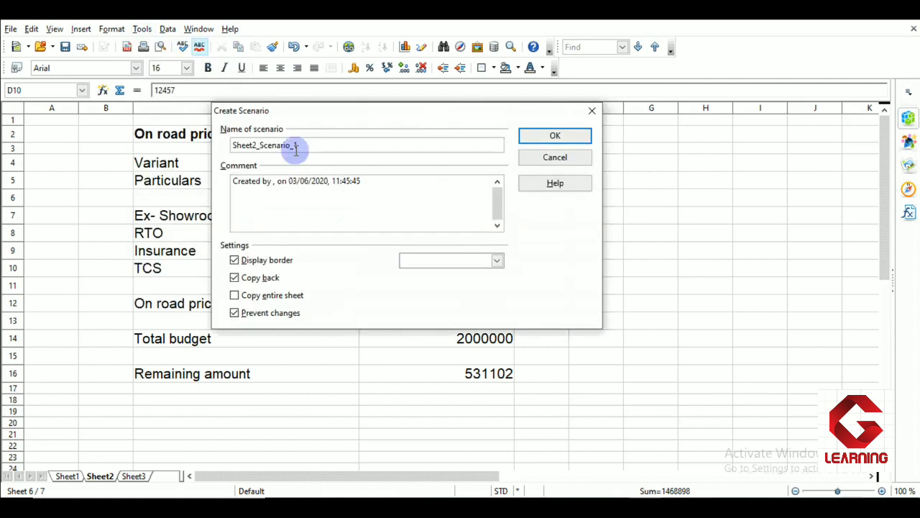
{"action": "left_click_drag", "start_coordinate": [304, 146], "coordinate": [232, 145]}
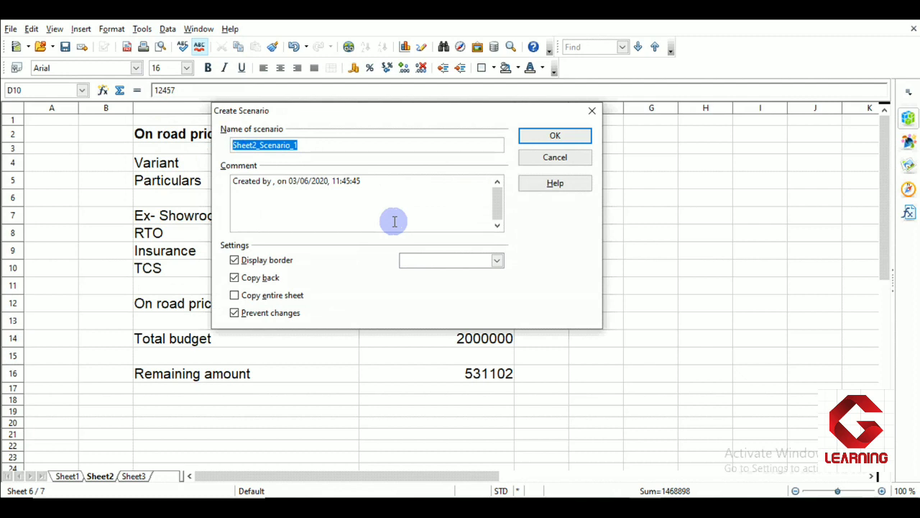
{"action": "type", "text": "S 5"}
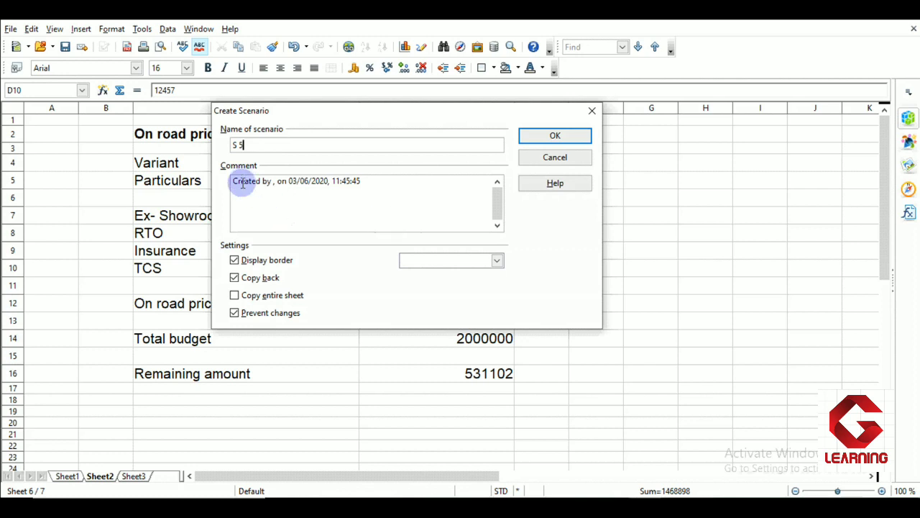
Keep the default comment, give the scenario an Orange display border, turn off Copy back, and create the scenario
{"action": "left_click_drag", "start_coordinate": [233, 182], "coordinate": [370, 183]}
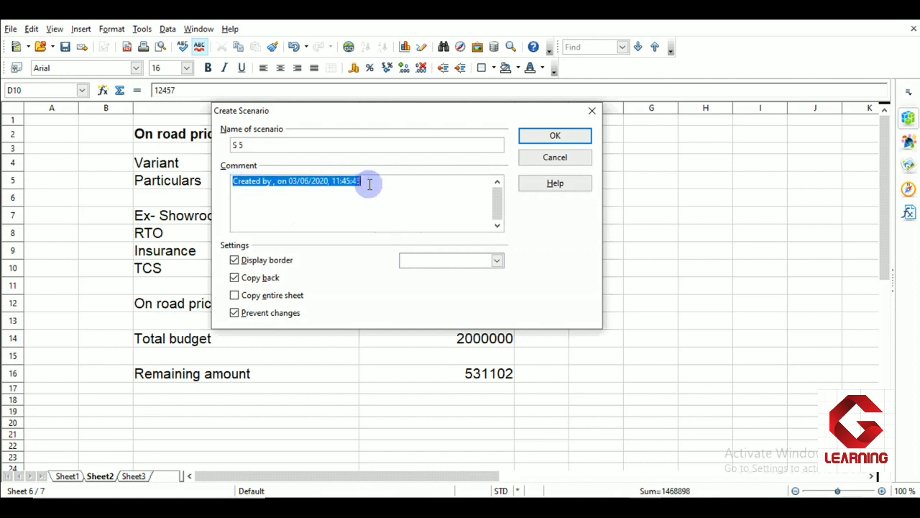
{"action": "left_click", "coordinate": [359, 211]}
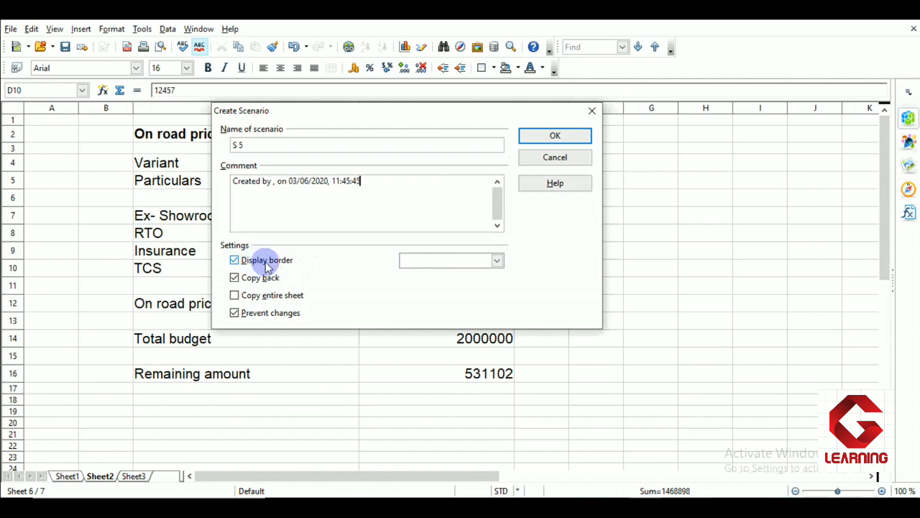
{"action": "left_click", "coordinate": [496, 260]}
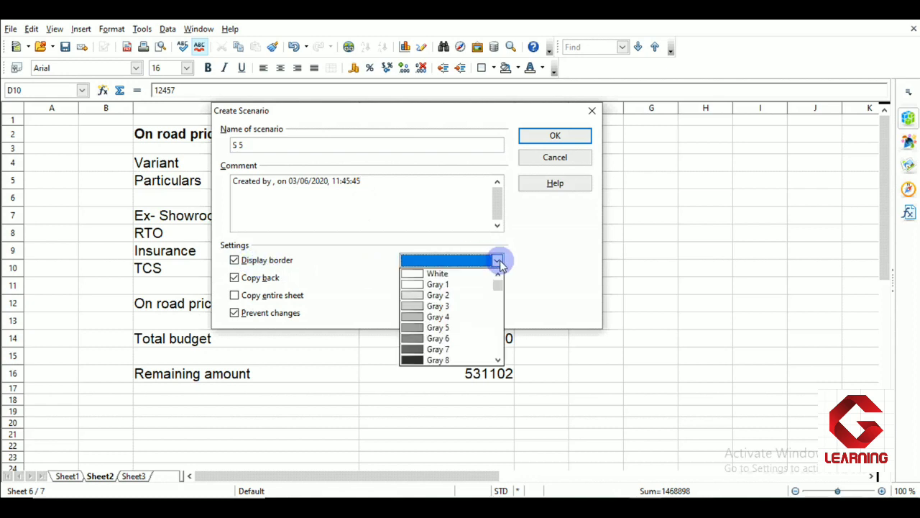
{"action": "scroll", "coordinate": [436, 323], "scroll_direction": "down", "scroll_amount": 3}
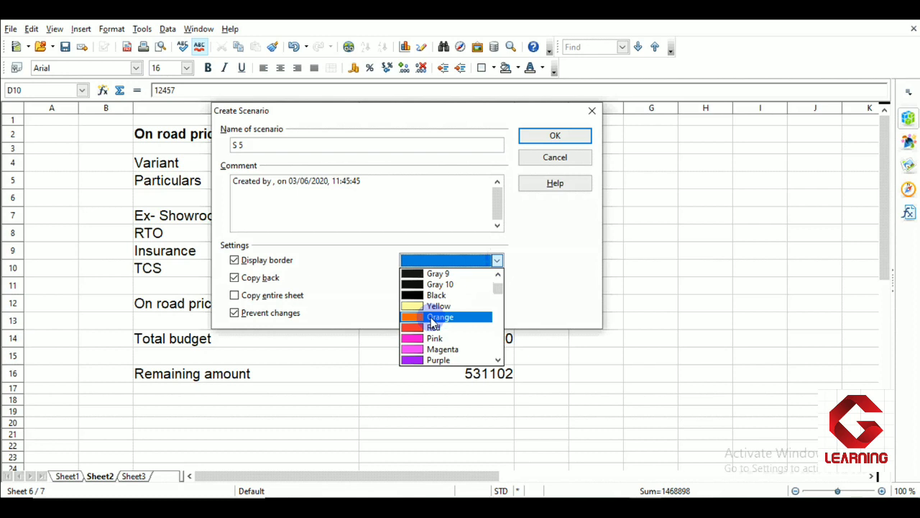
{"action": "left_click", "coordinate": [433, 319]}
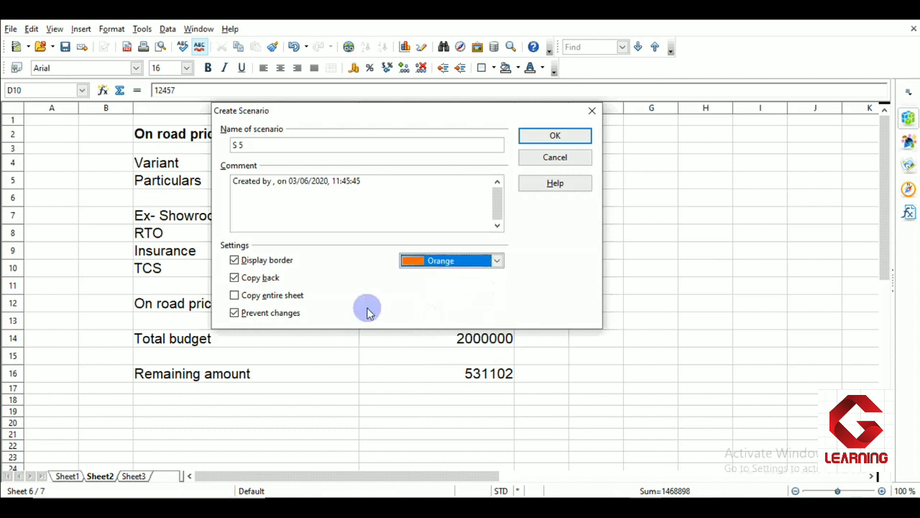
{"action": "left_click", "coordinate": [236, 278]}
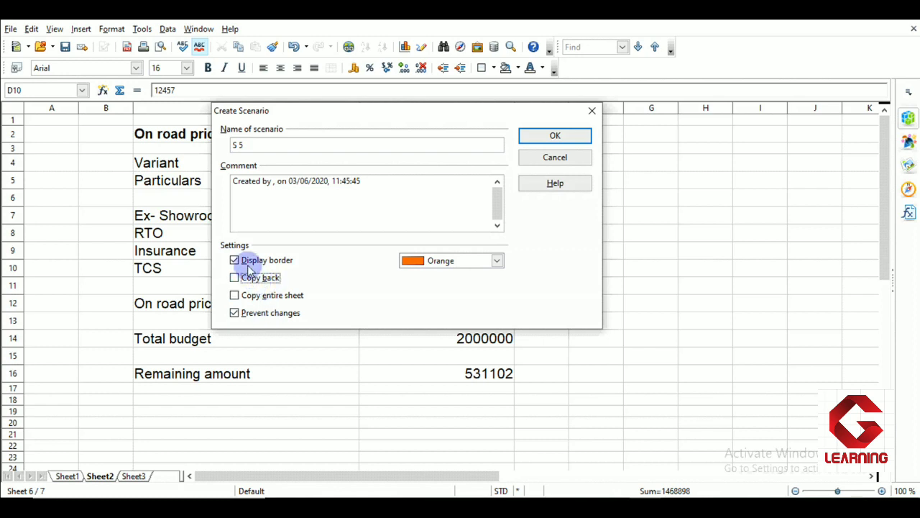
{"action": "left_click", "coordinate": [554, 136]}
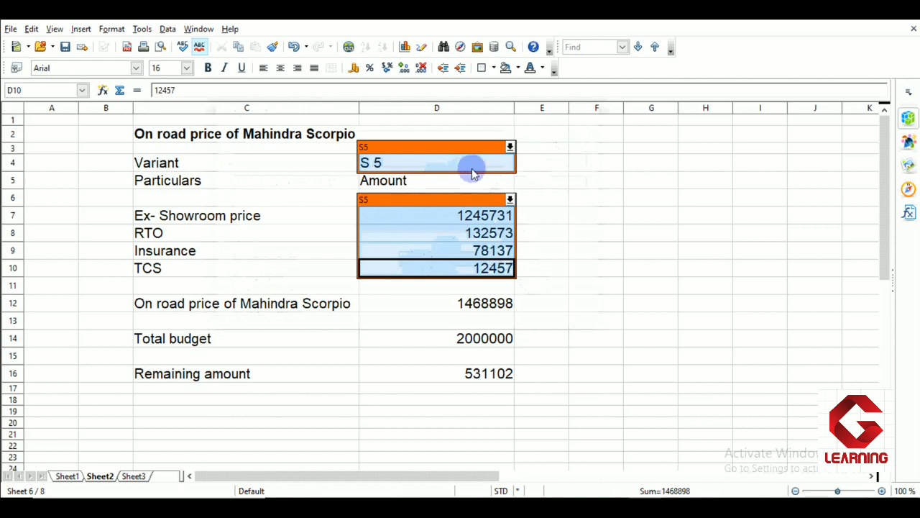
{"action": "left_click", "coordinate": [511, 148]}
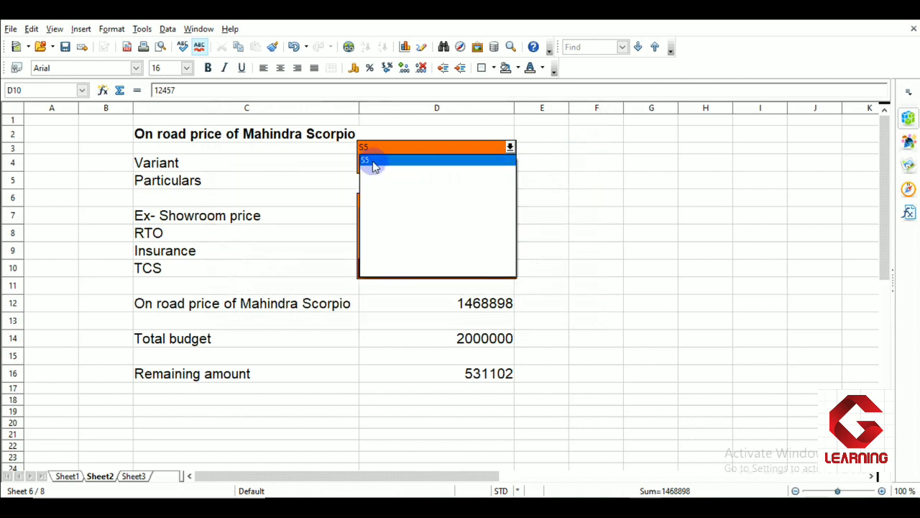
{"action": "left_click", "coordinate": [546, 180]}
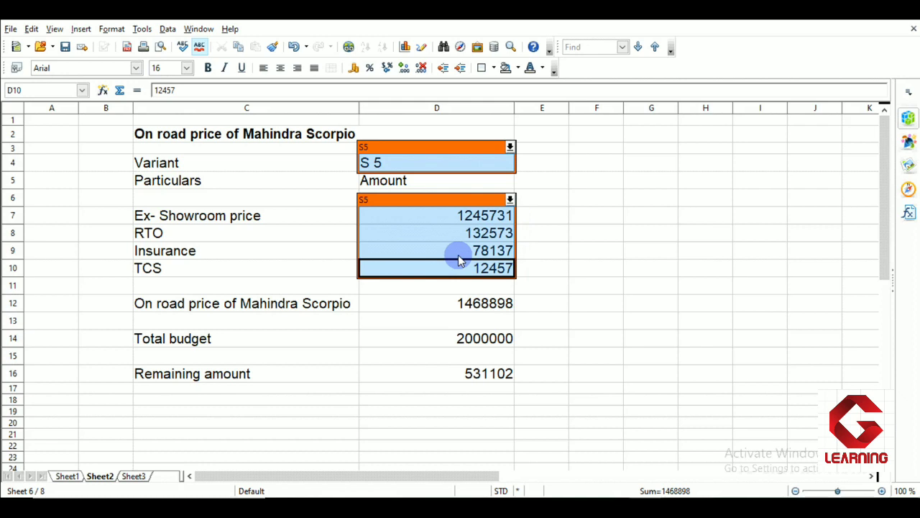
Change the Variant in D4 to S 7
{"action": "left_click", "coordinate": [382, 161]}
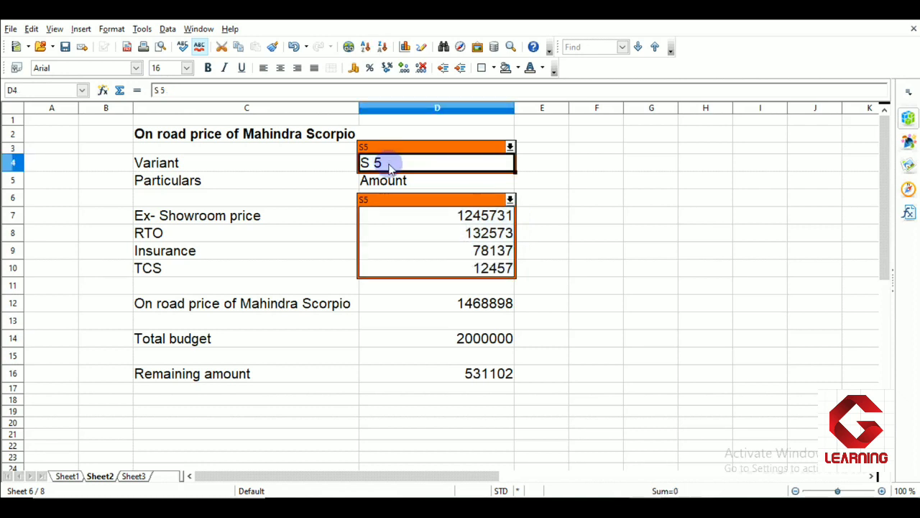
{"action": "left_click", "coordinate": [197, 91]}
{"action": "key", "text": "BackSpace"}
{"action": "key", "text": "BackSpace"}
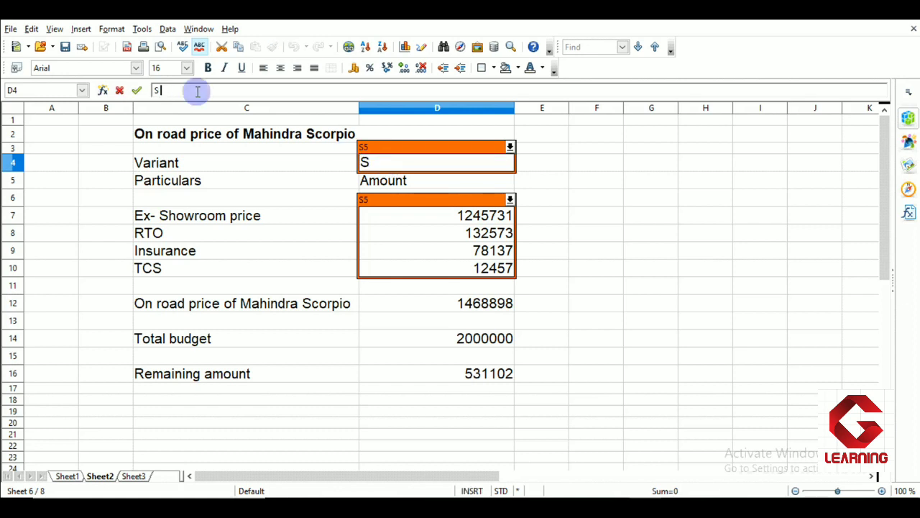
{"action": "type", "text": "7"}
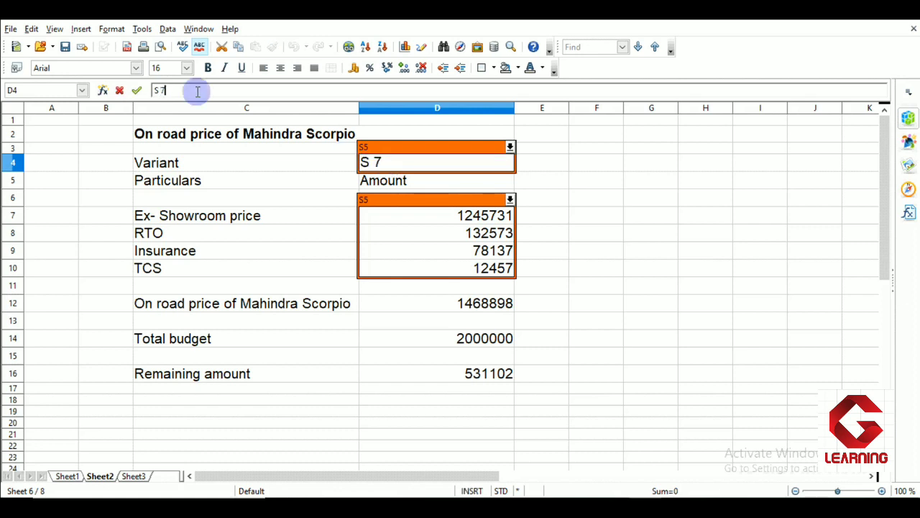
Set the S 7 Ex-Showroom price in D7 to 1428266 and the RTO in D8 to 150827
{"action": "left_click", "coordinate": [466, 216]}
{"action": "type", "text": "1428"}
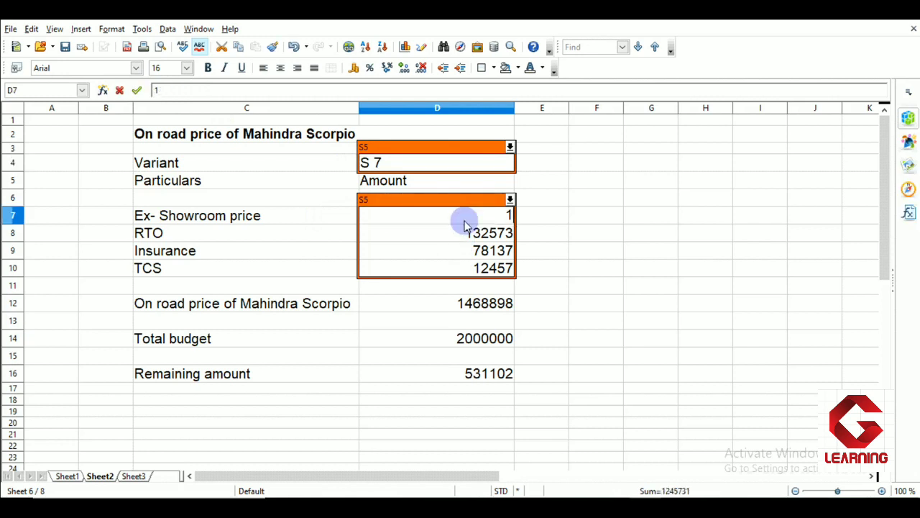
{"action": "type", "text": "266"}
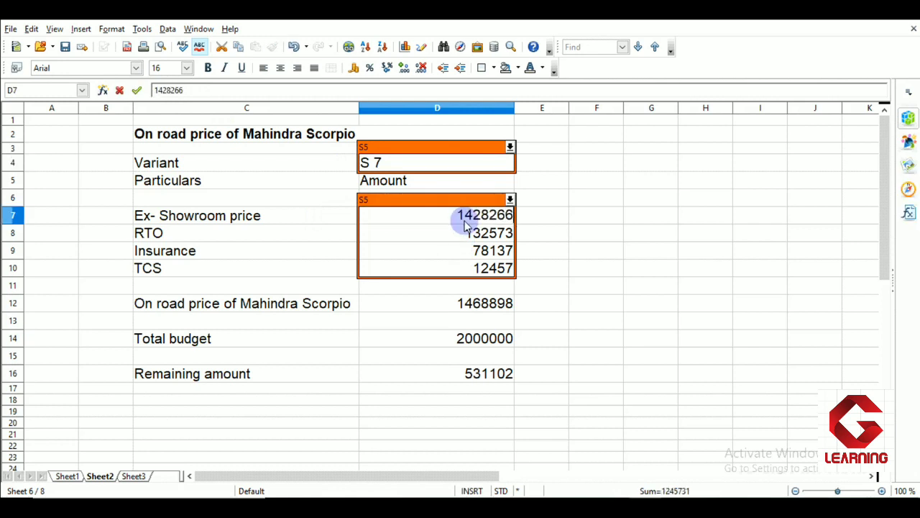
{"action": "key", "text": "Return"}
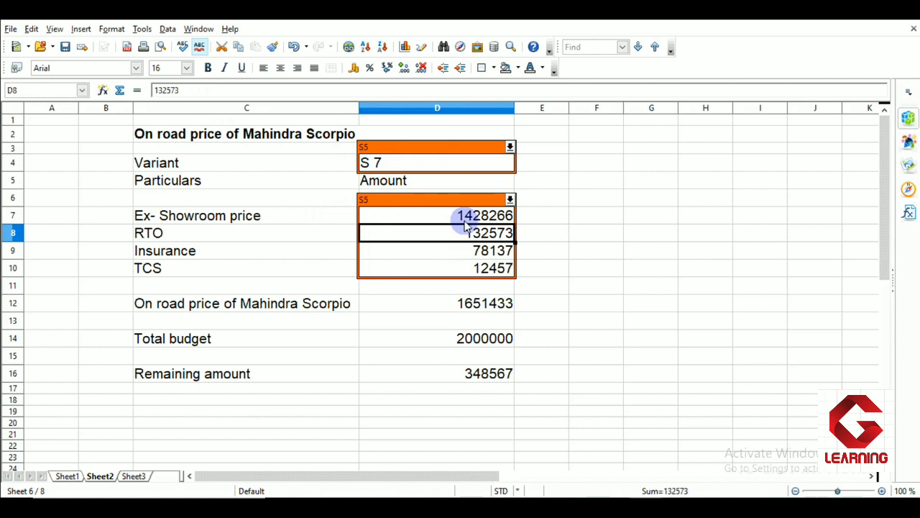
{"action": "type", "text": "150"}
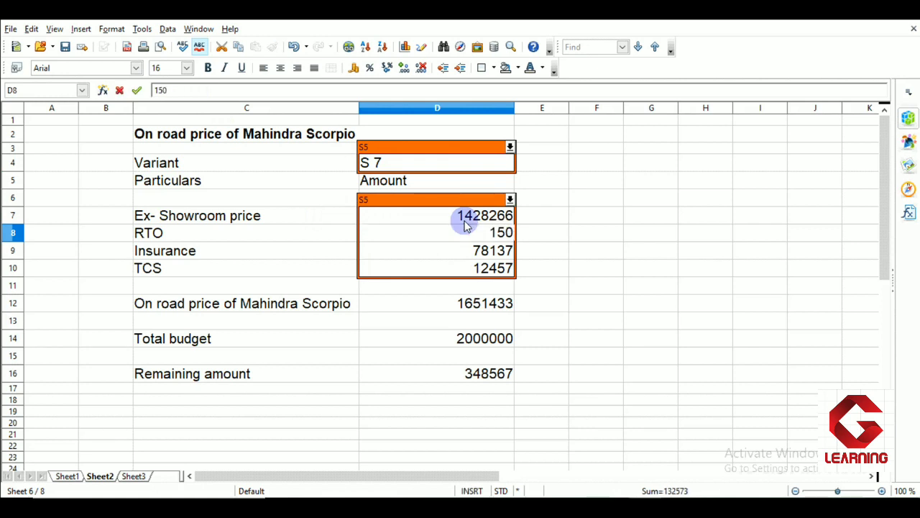
{"action": "type", "text": "827"}
{"action": "key", "text": "Return"}
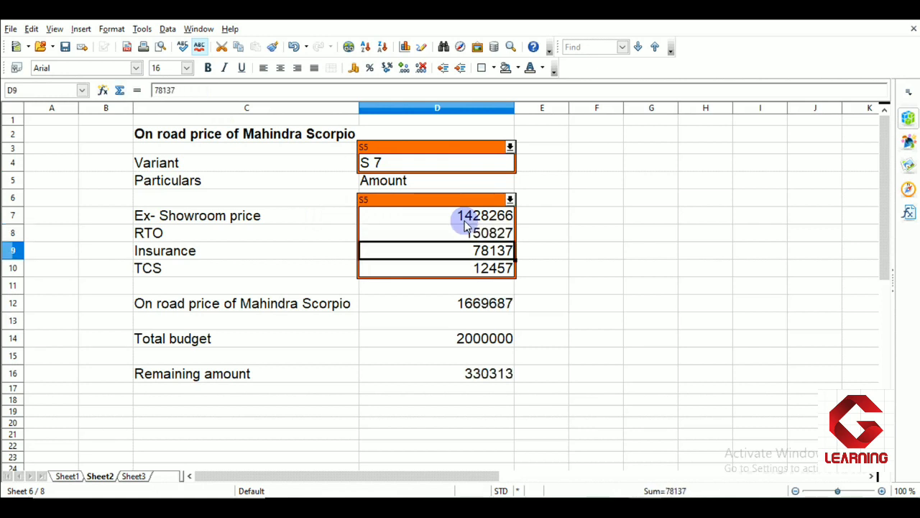
Set the S 7 Insurance in D9 to 84977 and the TCS in D10 to 14282
{"action": "type", "text": "84977"}
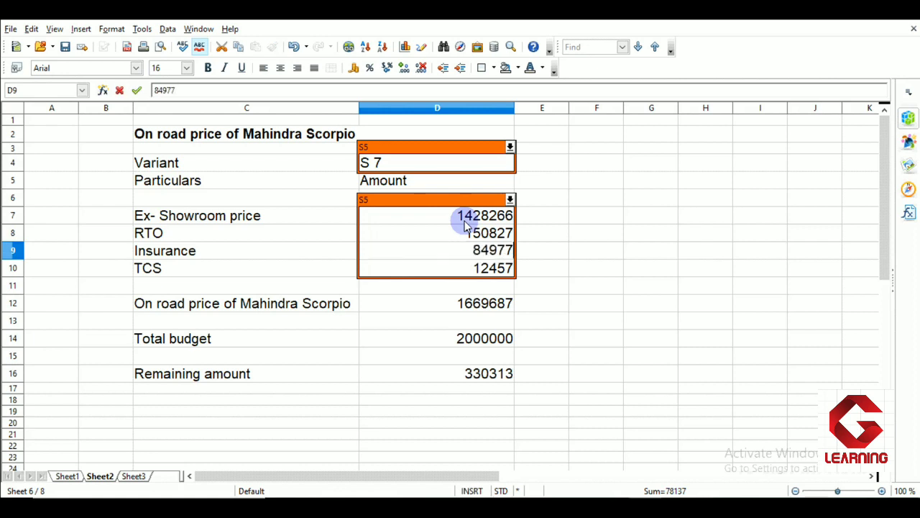
{"action": "key", "text": "Return"}
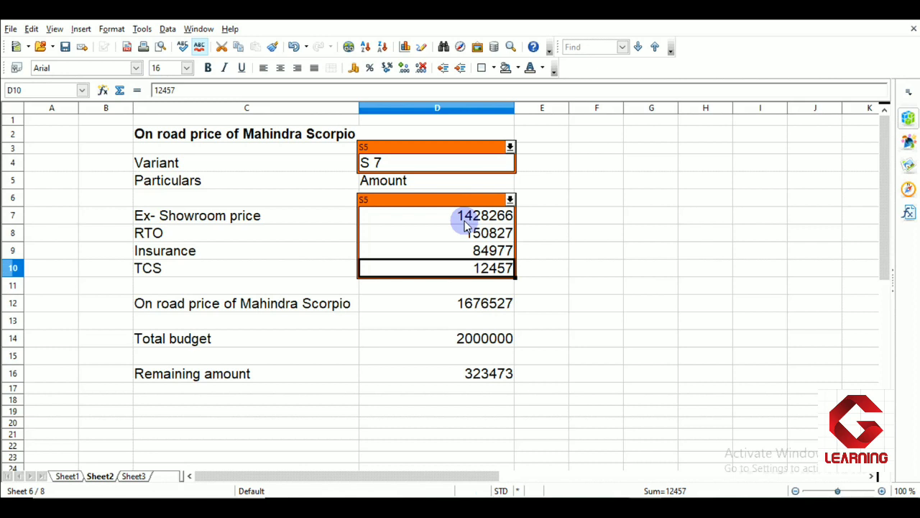
{"action": "type", "text": "14282"}
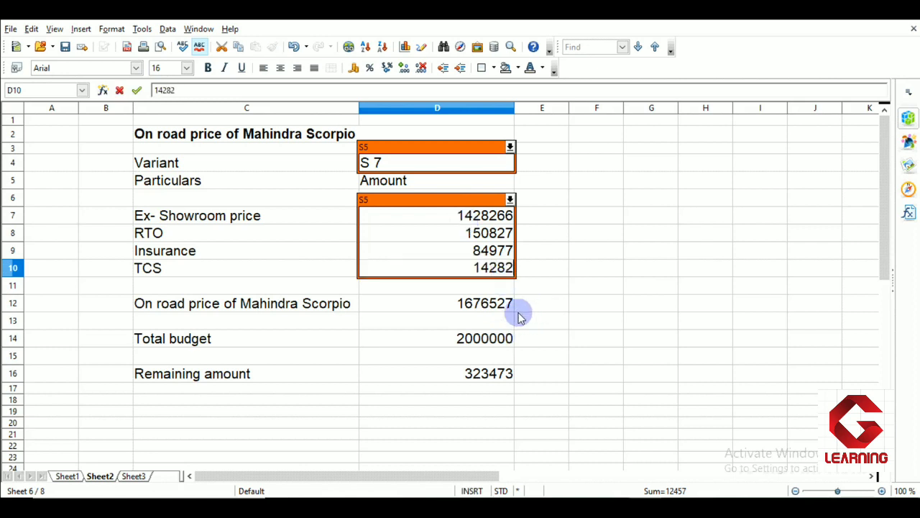
{"action": "left_click", "coordinate": [473, 303]}
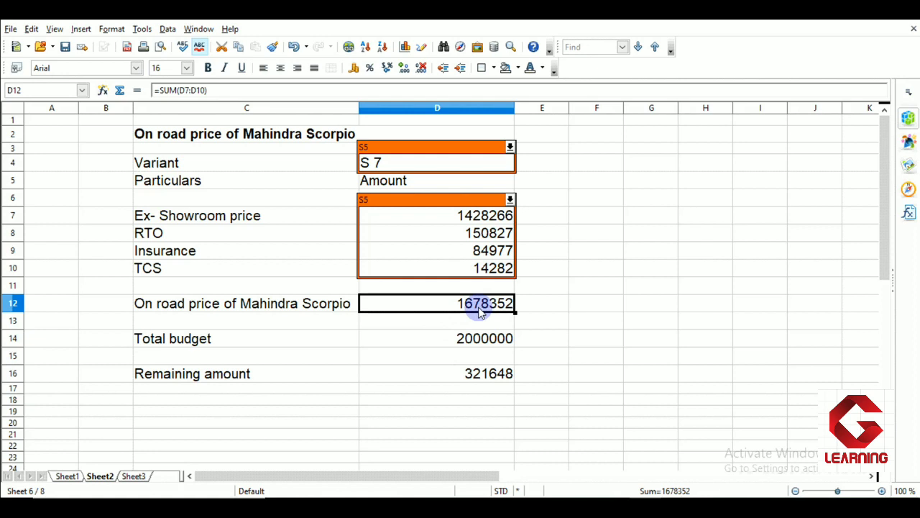
{"action": "left_click", "coordinate": [449, 373]}
{"action": "left_click", "coordinate": [575, 326]}
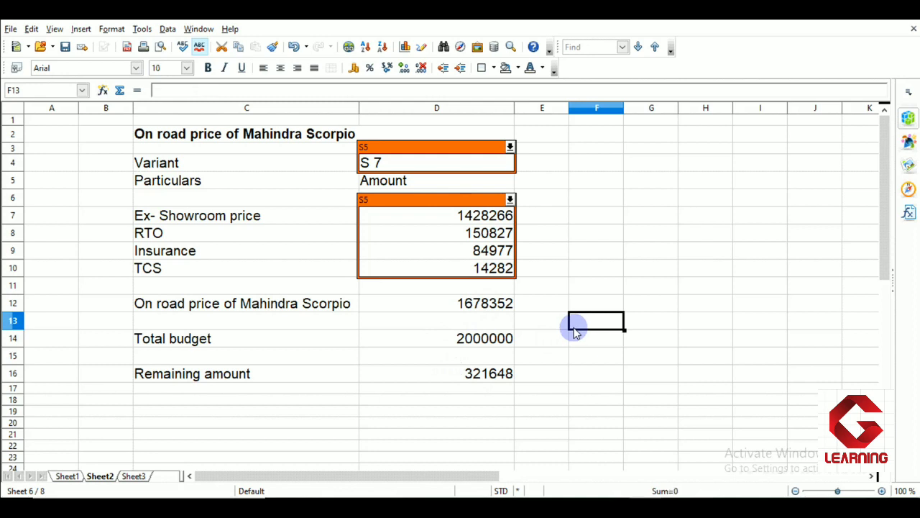
Select D4 together with D7:D10 and start a new scenario for these cells, naming it S7
{"action": "left_click", "coordinate": [384, 164]}
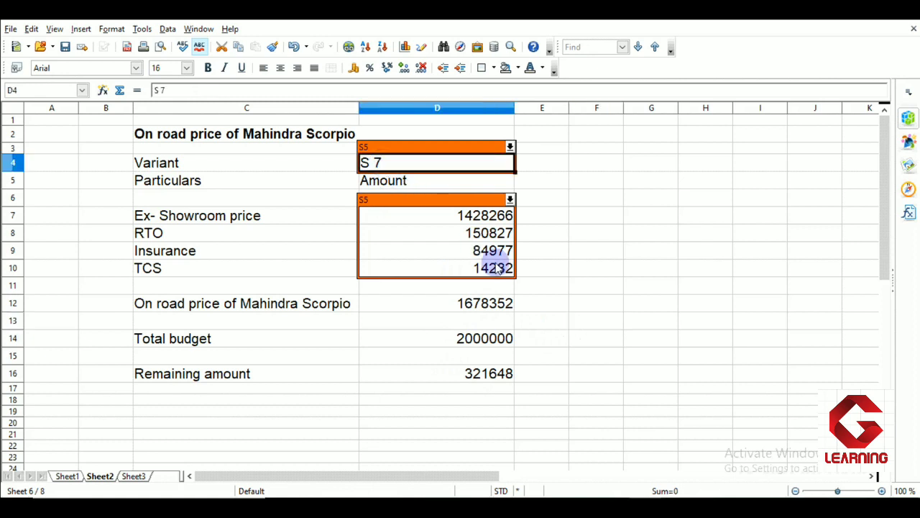
{"action": "left_click", "coordinate": [493, 216], "text": "ctrl"}
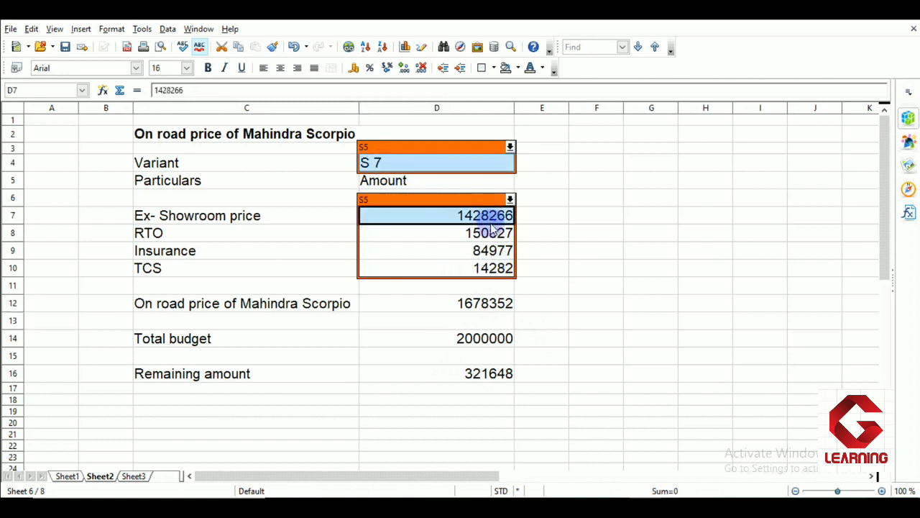
{"action": "left_click", "coordinate": [494, 235], "text": "ctrl"}
{"action": "left_click", "coordinate": [493, 250], "text": "ctrl"}
{"action": "left_click", "coordinate": [493, 269], "text": "ctrl"}
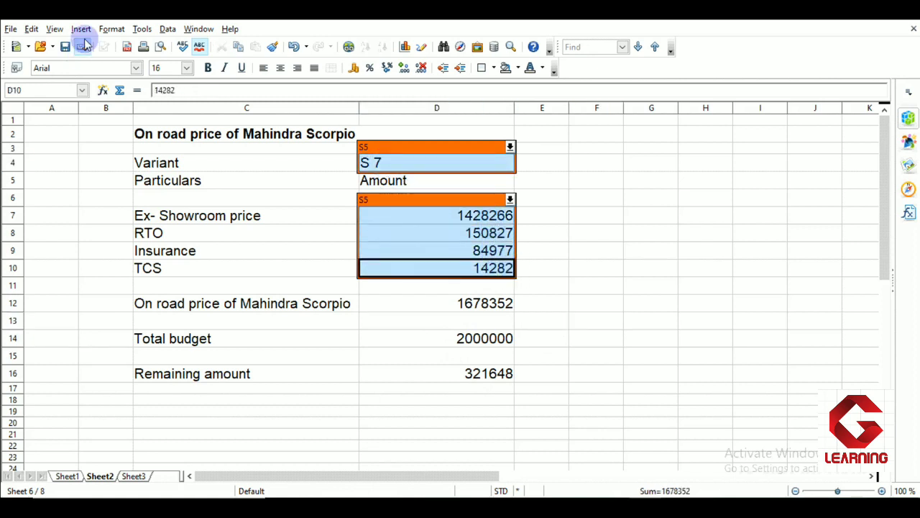
{"action": "left_click", "coordinate": [143, 30]}
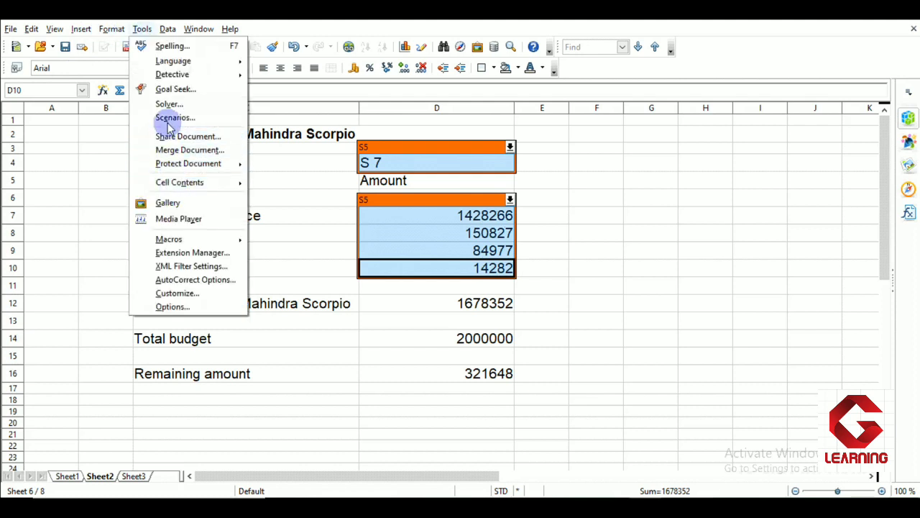
{"action": "left_click", "coordinate": [171, 119]}
{"action": "left_click_drag", "start_coordinate": [351, 181], "coordinate": [269, 180]}
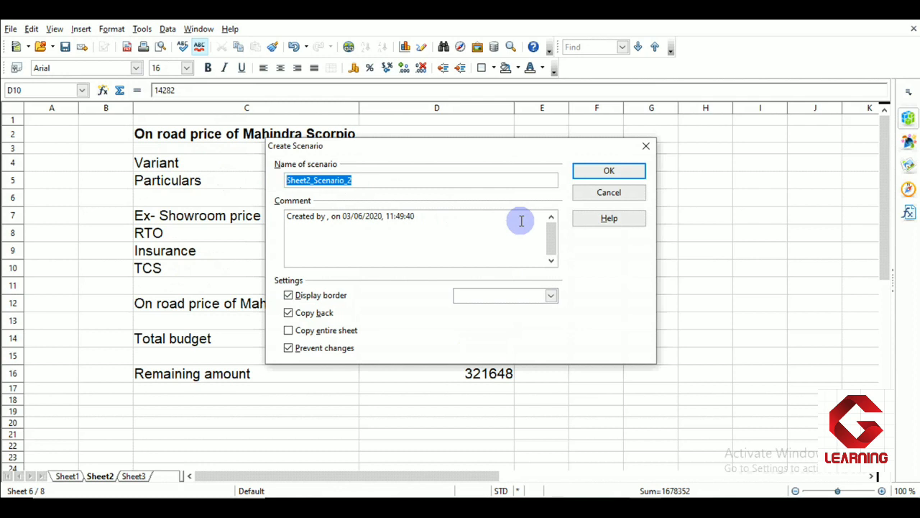
{"action": "type", "text": "S7"}
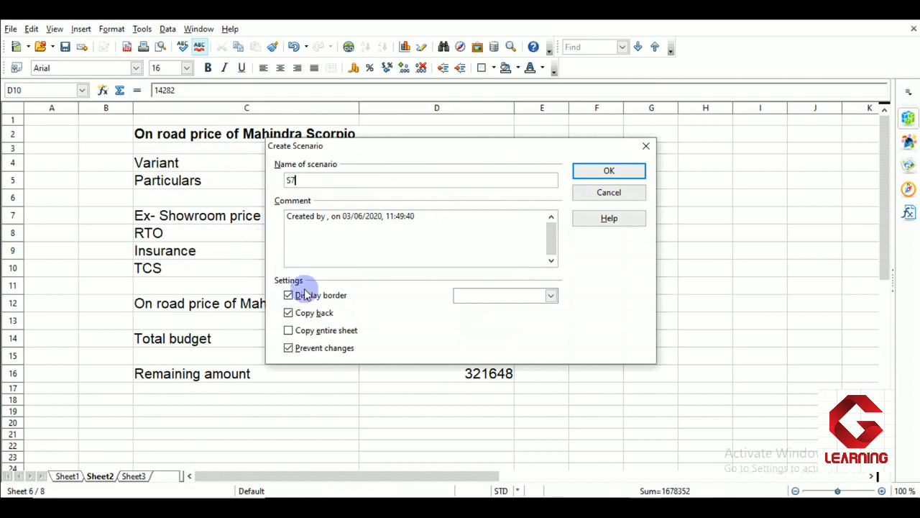
Give the S7 scenario a Pink 1 display border, turn off Copy back, and create the scenario
{"action": "left_click", "coordinate": [551, 295]}
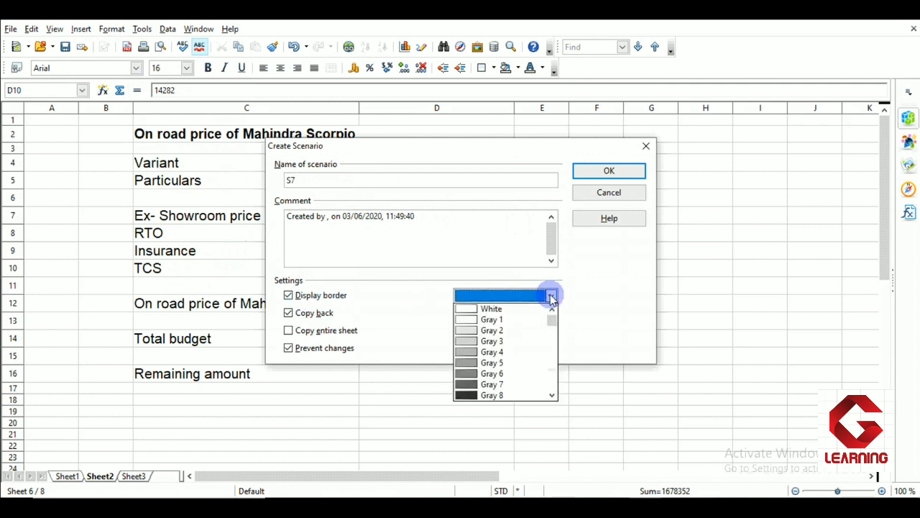
{"action": "scroll", "coordinate": [530, 332], "scroll_direction": "down", "scroll_amount": 6}
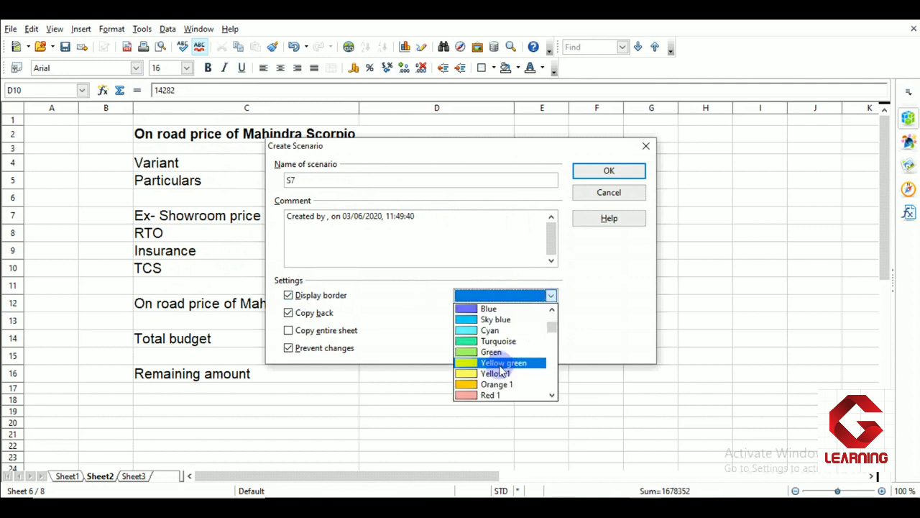
{"action": "scroll", "coordinate": [500, 368], "scroll_direction": "down", "scroll_amount": 1}
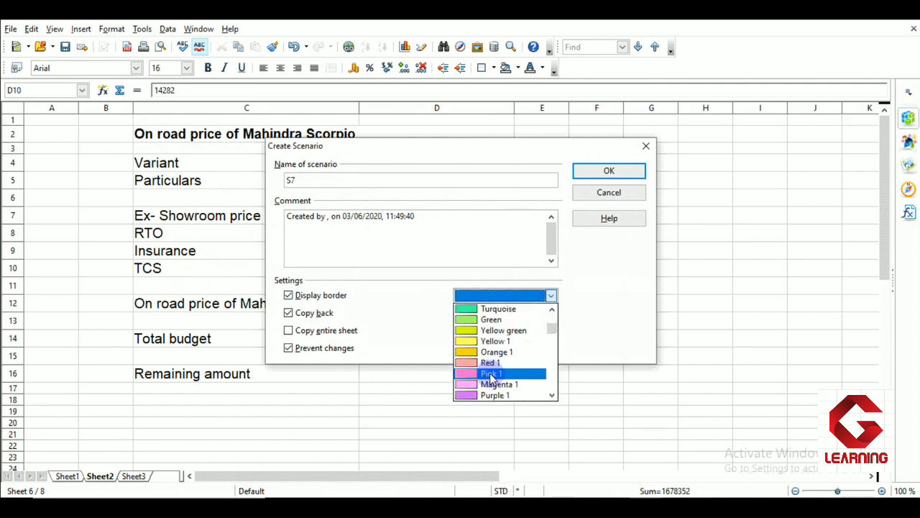
{"action": "left_click", "coordinate": [491, 374]}
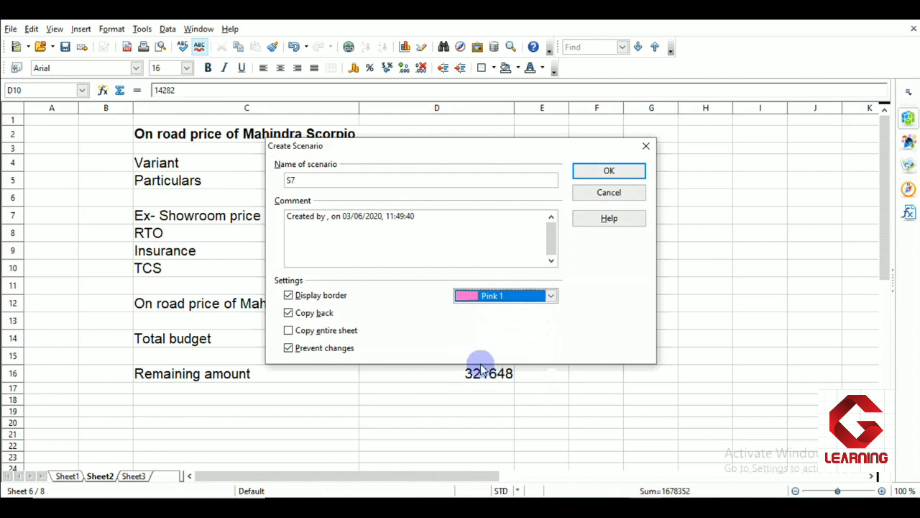
{"action": "left_click", "coordinate": [287, 314]}
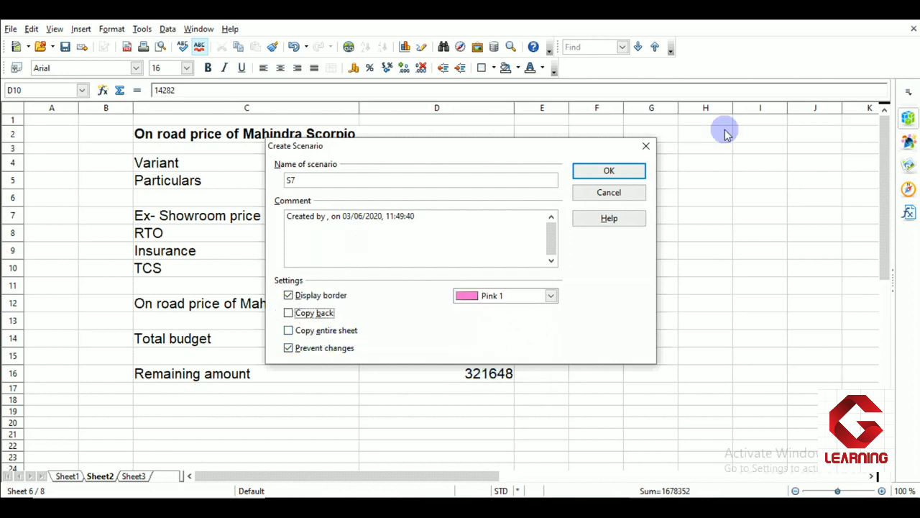
{"action": "left_click", "coordinate": [608, 173]}
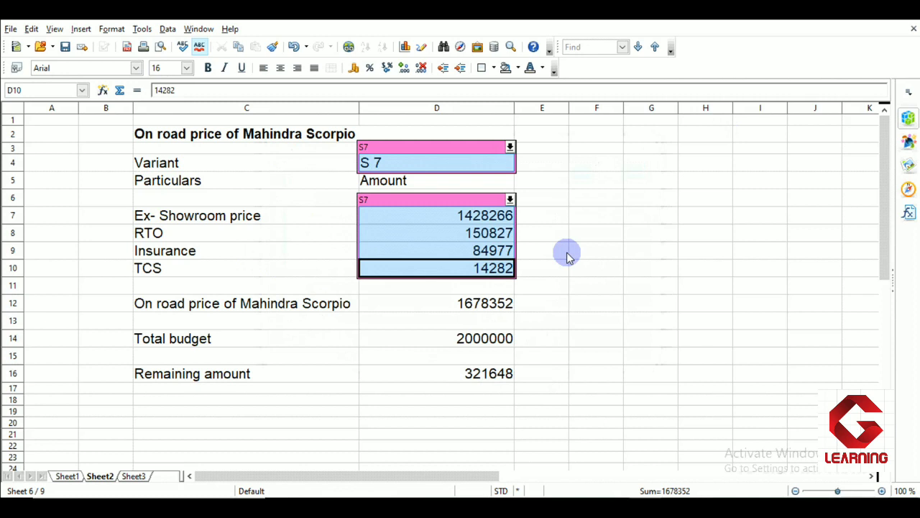
Check the available scenarios and the S7 on-road price in D12, and switch the active scenario to S5
{"action": "left_click", "coordinate": [510, 148]}
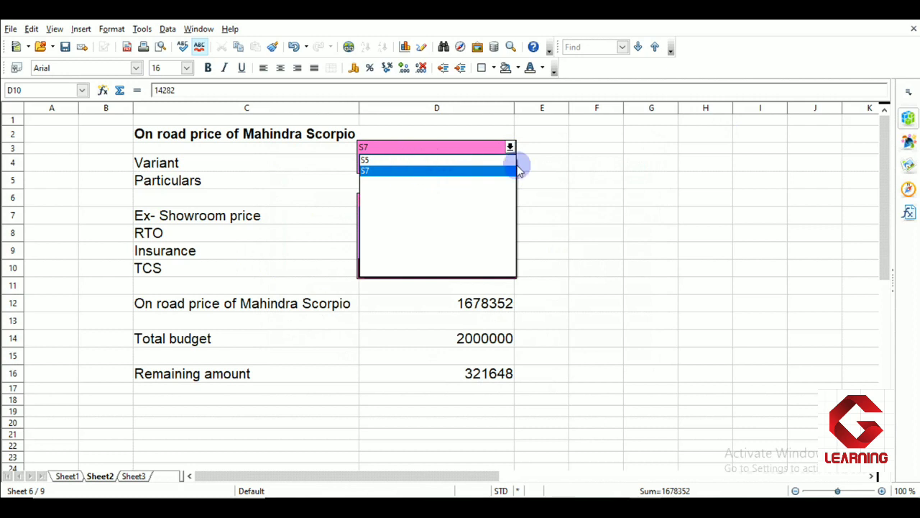
{"action": "left_click", "coordinate": [601, 187]}
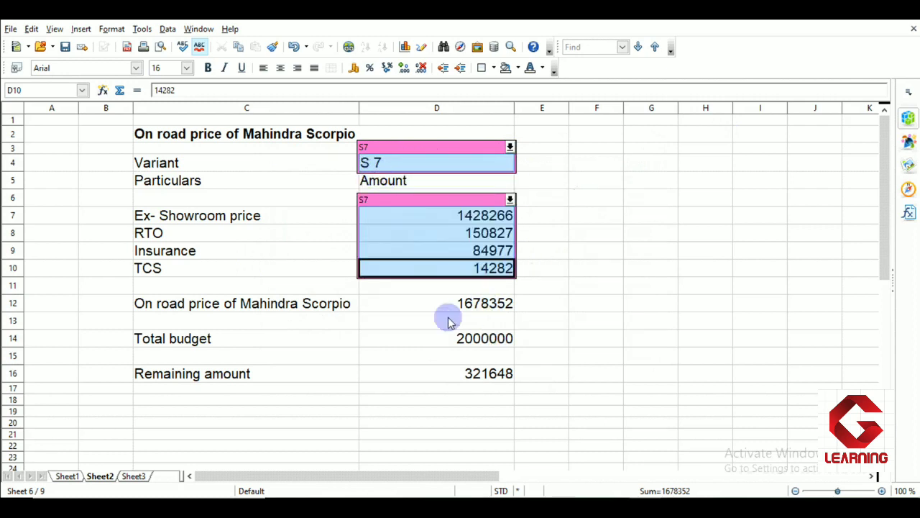
{"action": "left_click", "coordinate": [471, 304]}
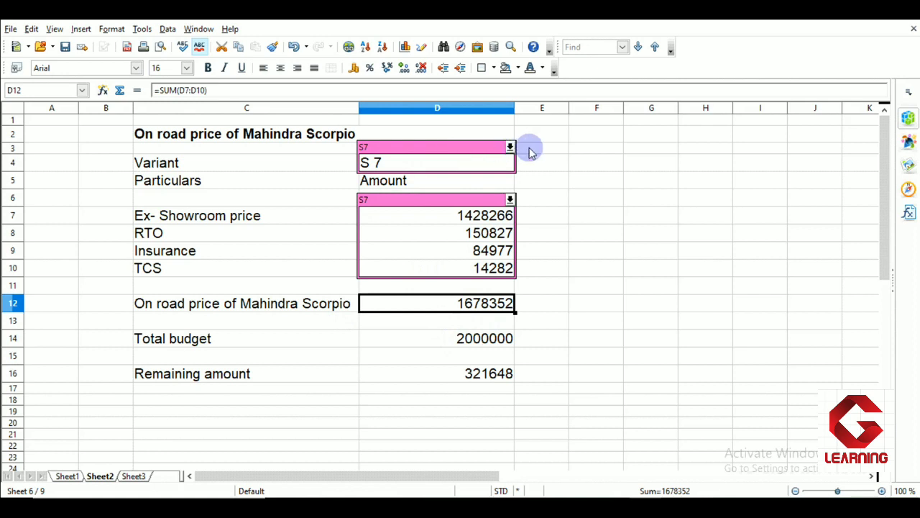
{"action": "left_click", "coordinate": [510, 147]}
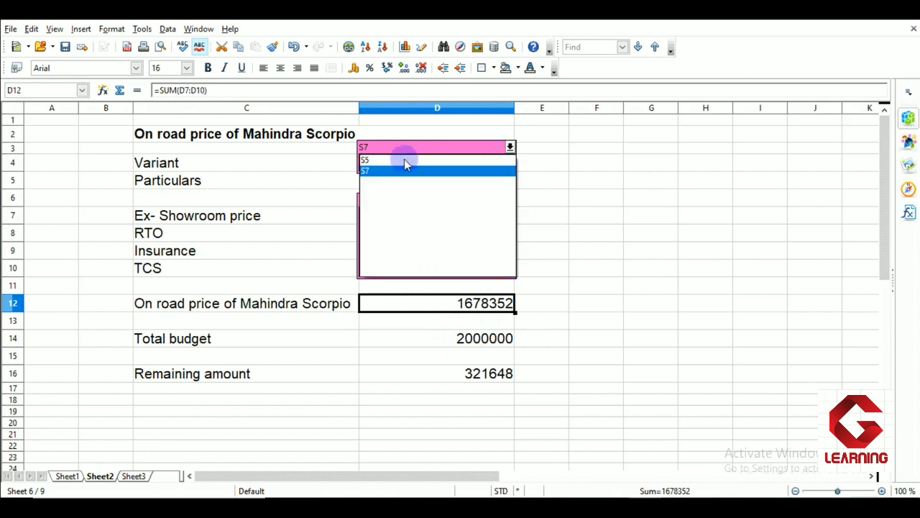
{"action": "left_click", "coordinate": [404, 159]}
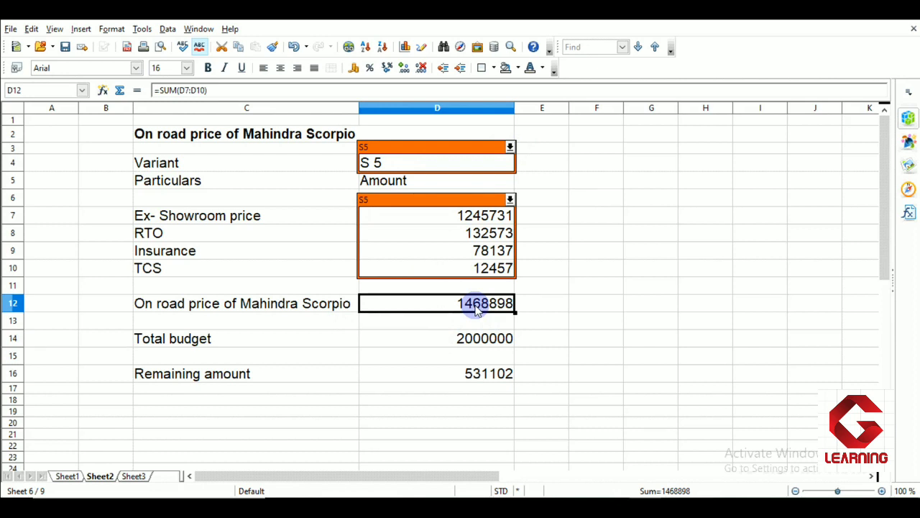
Change the Variant in D4 to S 9 and set its Ex-Showroom price in D7 to 1491211
{"action": "left_click", "coordinate": [411, 164]}
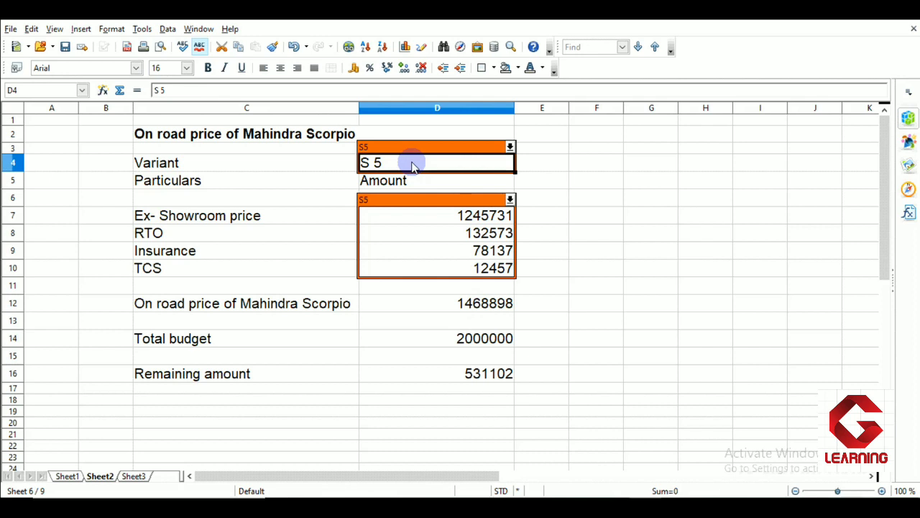
{"action": "type", "text": "S 9"}
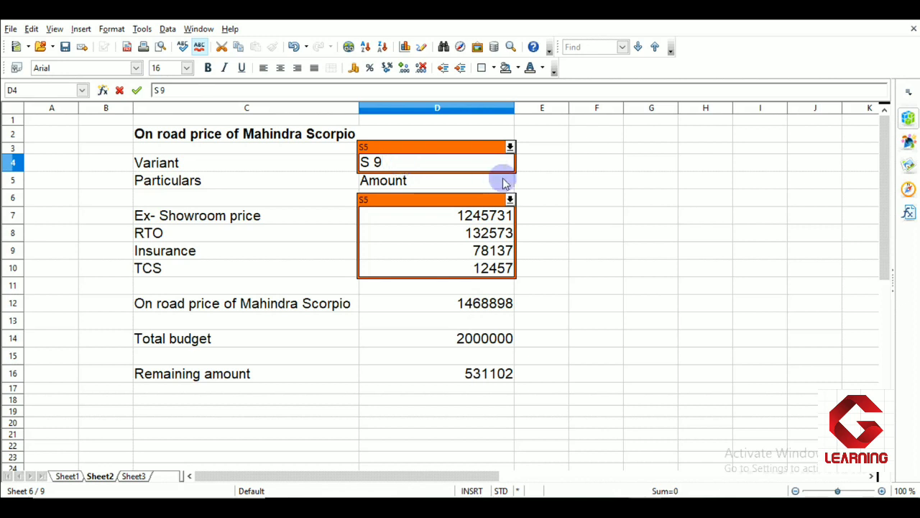
{"action": "left_click", "coordinate": [449, 216]}
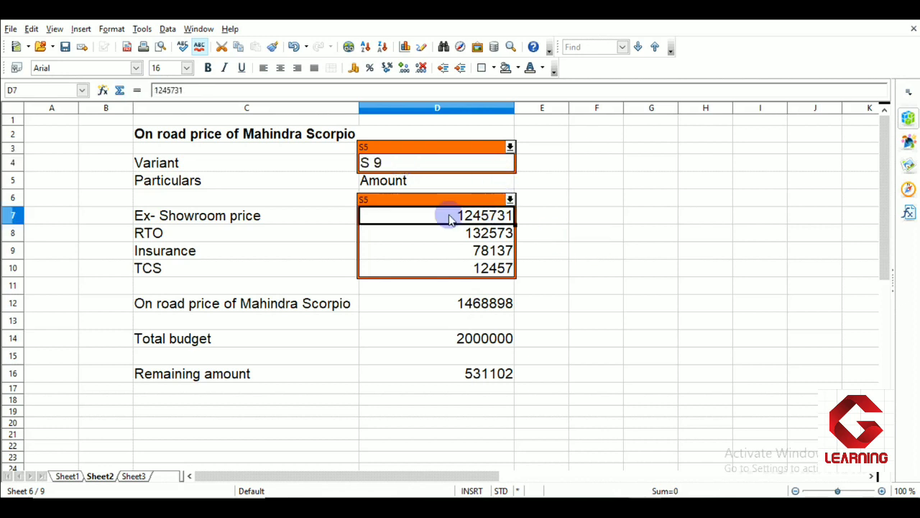
{"action": "type", "text": "1491"}
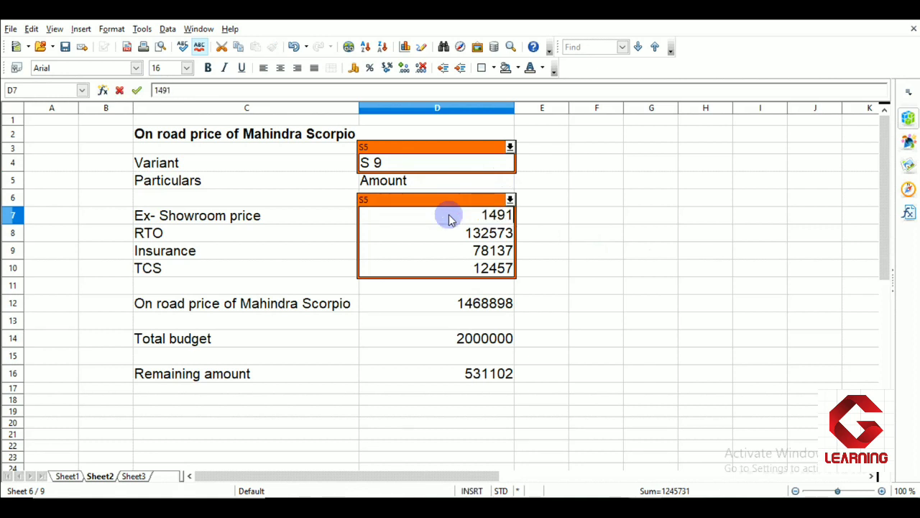
{"action": "type", "text": "211"}
{"action": "key", "text": "Return"}
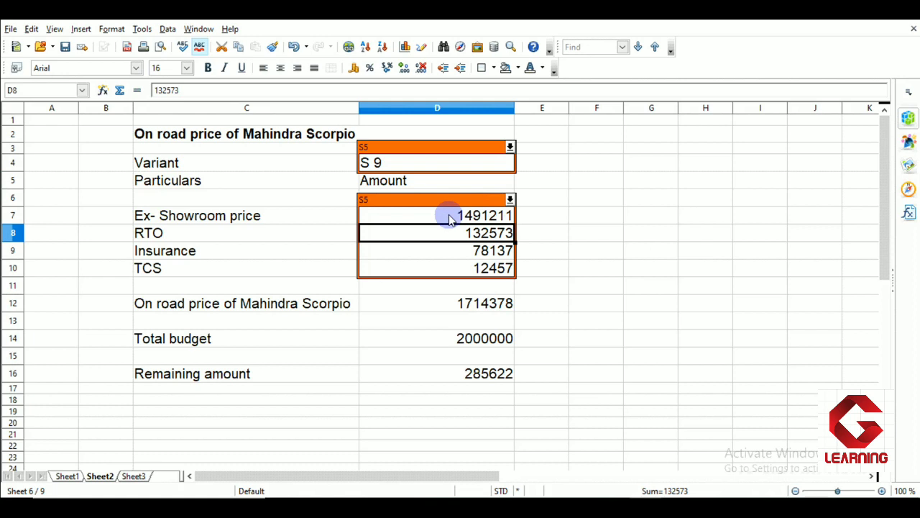
Enter the S 9 amounts: RTO 157121 in D8, Insurance 87336 in D9 and TCS 14912 in D10
{"action": "type", "text": "157121"}
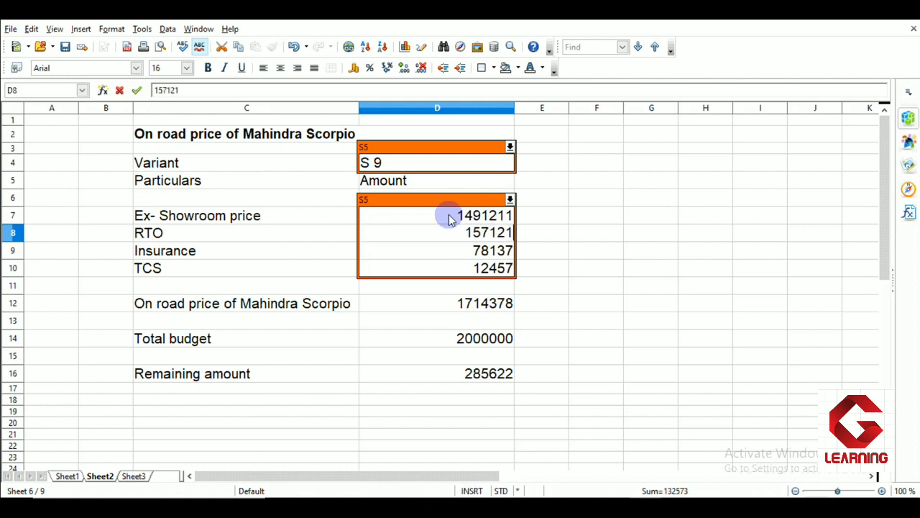
{"action": "key", "text": "Return"}
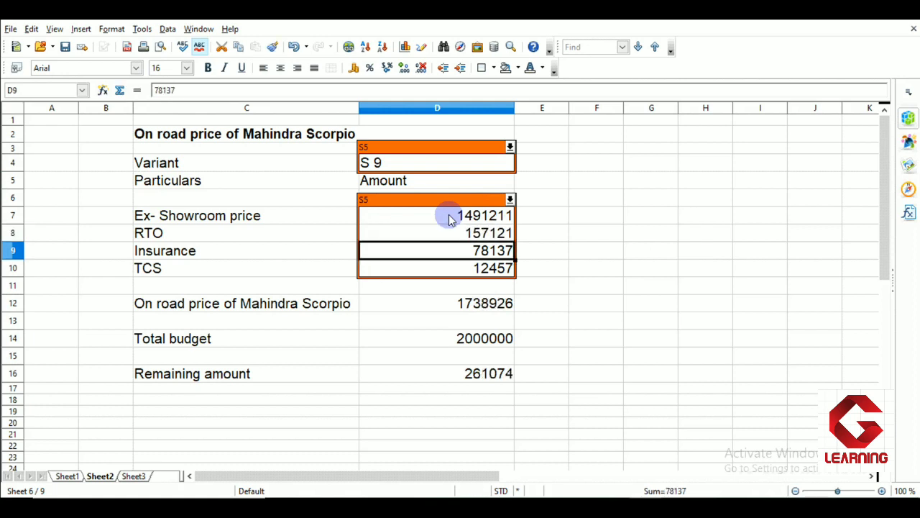
{"action": "type", "text": "87336"}
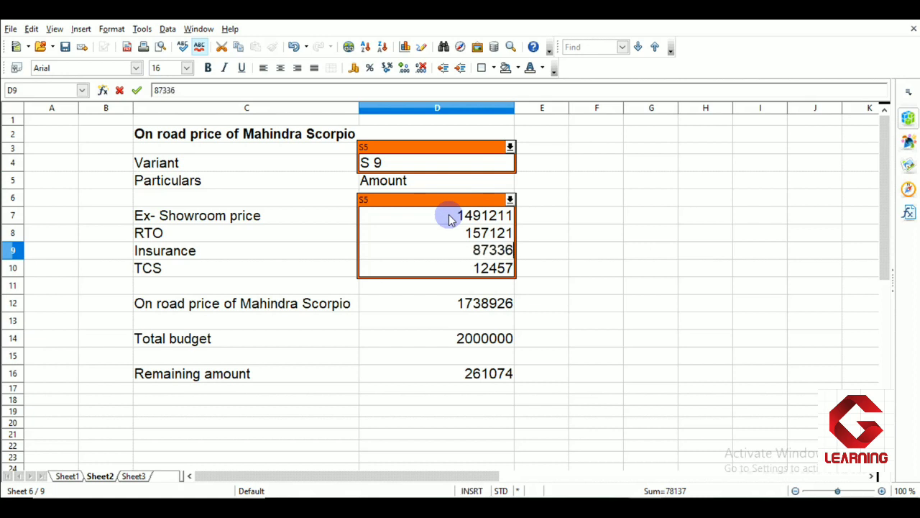
{"action": "key", "text": "Return"}
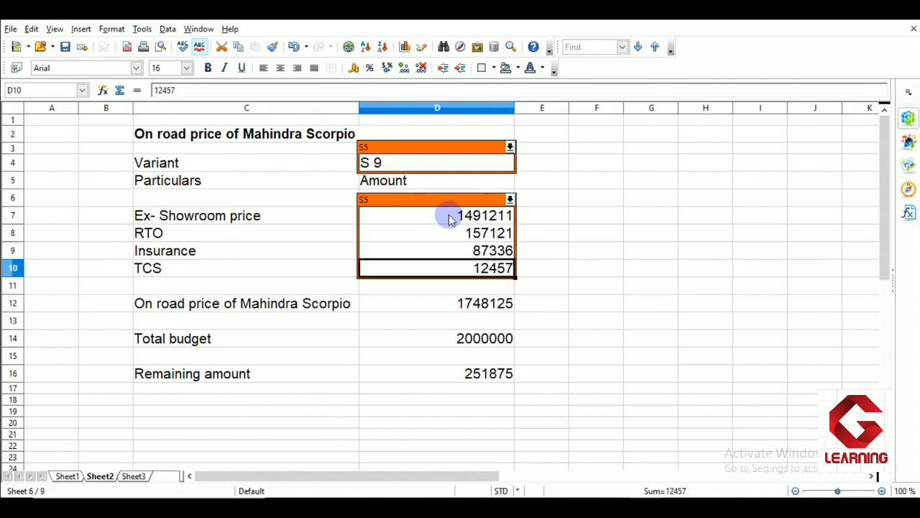
{"action": "type", "text": "14"}
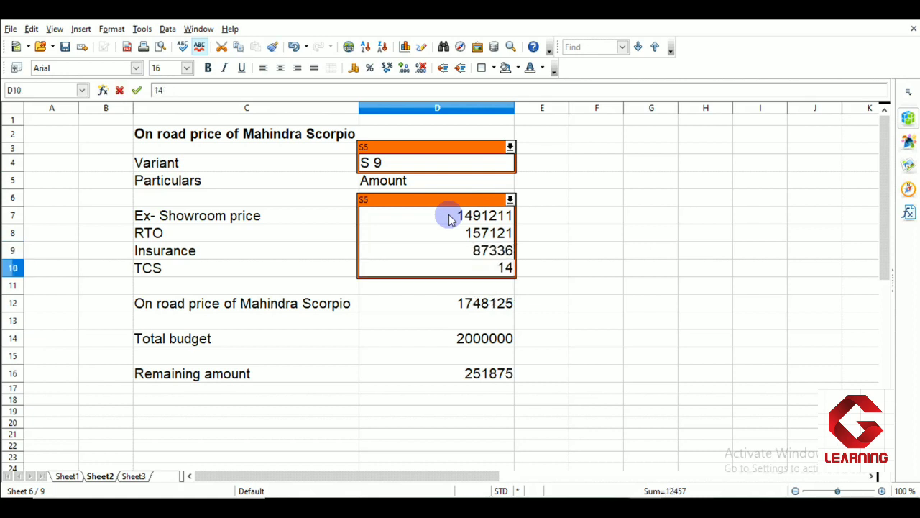
{"action": "type", "text": "912"}
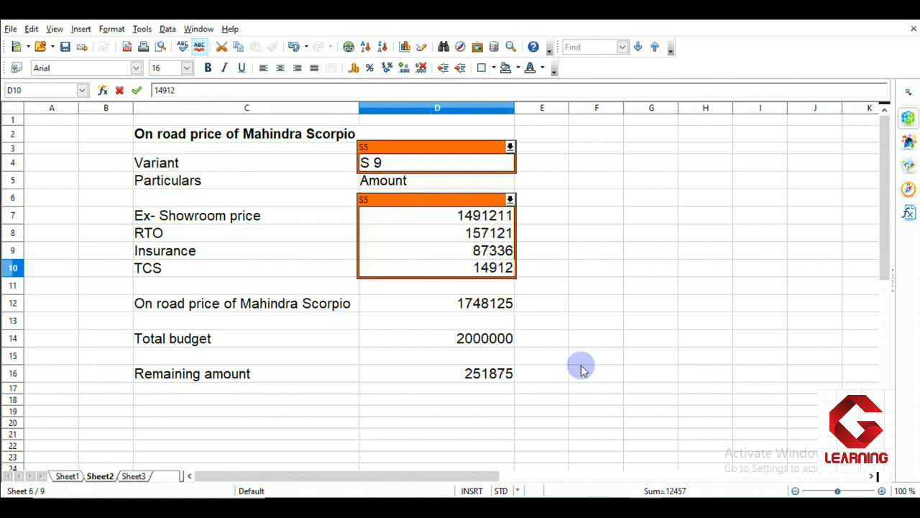
{"action": "left_click", "coordinate": [583, 357]}
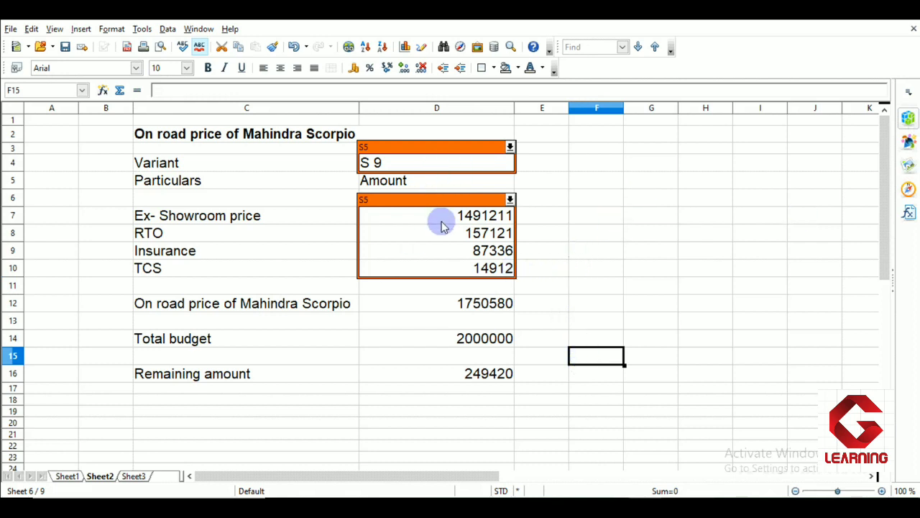
Select D4 together with D7:D10 and start a new scenario for these cells, naming it S9
{"action": "left_click", "coordinate": [400, 164]}
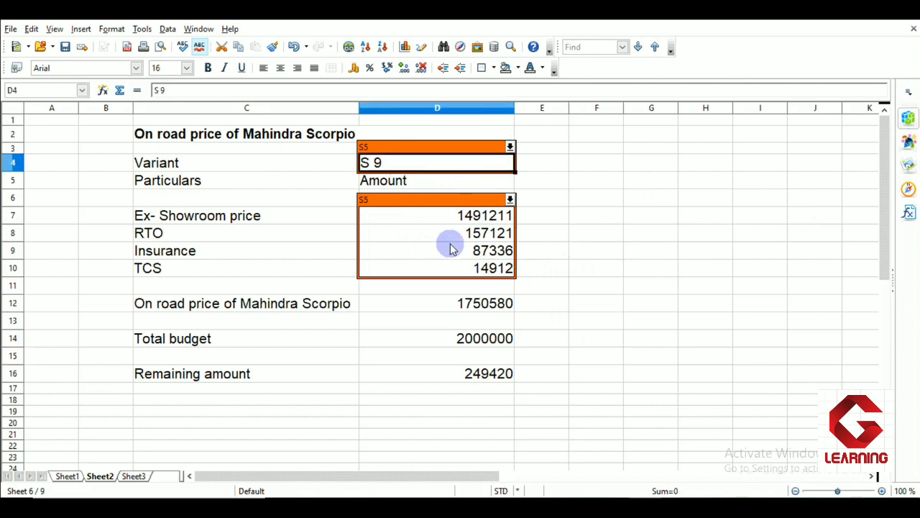
{"action": "left_click", "coordinate": [478, 211], "text": "ctrl"}
{"action": "left_click", "coordinate": [479, 231], "text": "ctrl"}
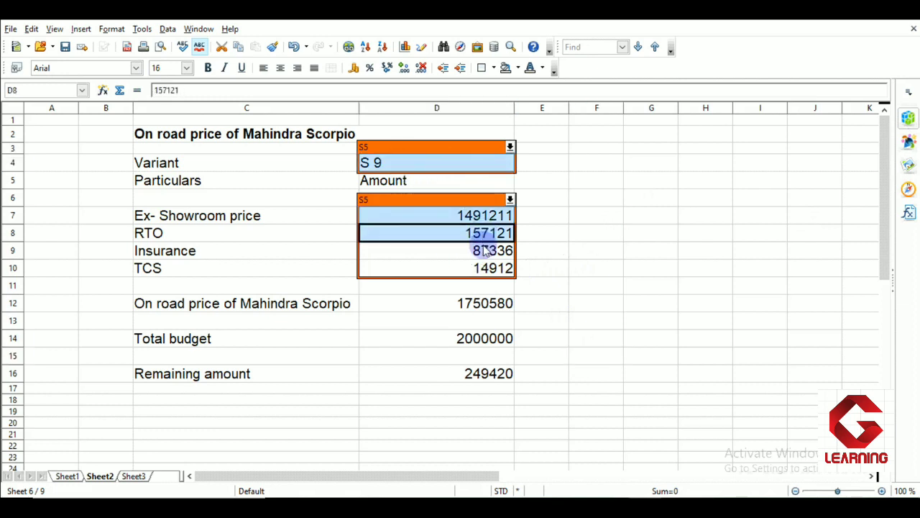
{"action": "left_click", "coordinate": [486, 267], "text": "shift"}
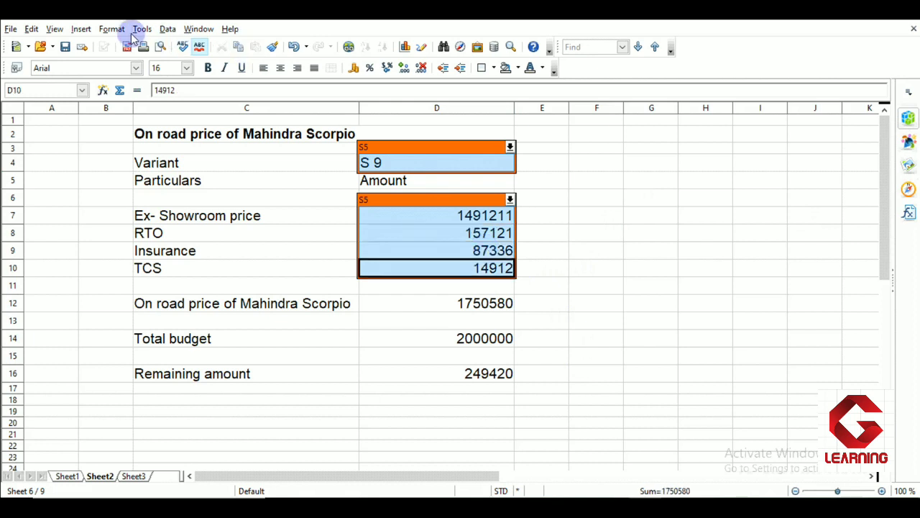
{"action": "left_click", "coordinate": [141, 29]}
{"action": "left_click", "coordinate": [172, 119]}
{"action": "left_click_drag", "start_coordinate": [352, 180], "coordinate": [236, 181]}
{"action": "type", "text": "S 9"}
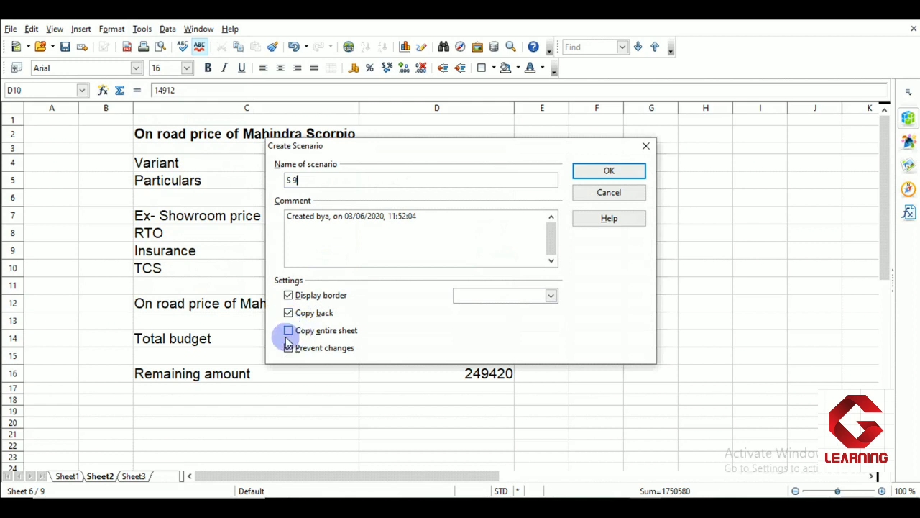
Turn on Copy entire sheet for the S9 scenario and create it
{"action": "left_click", "coordinate": [289, 331]}
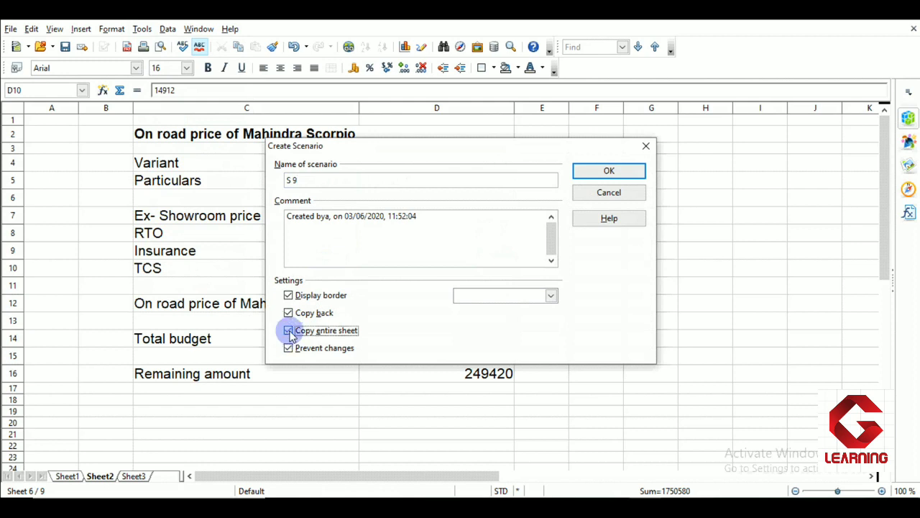
{"action": "left_click", "coordinate": [622, 171]}
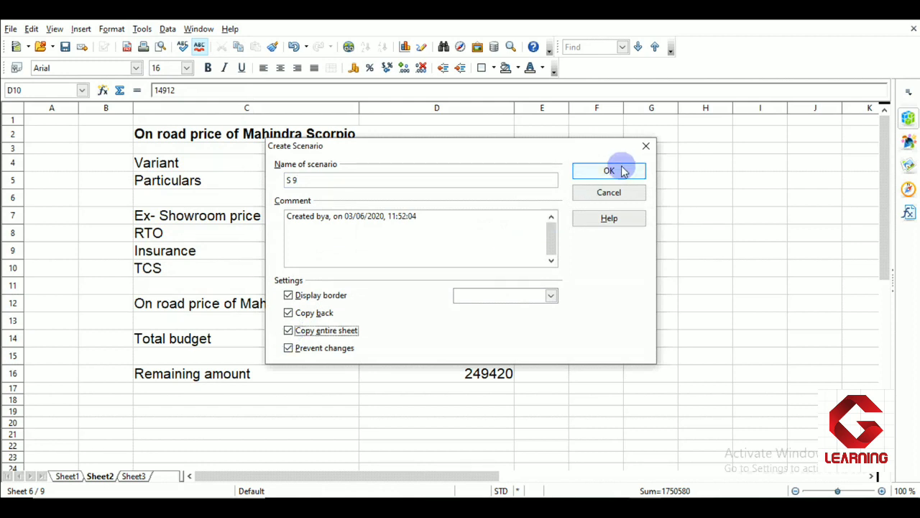
{"action": "left_click", "coordinate": [623, 171]}
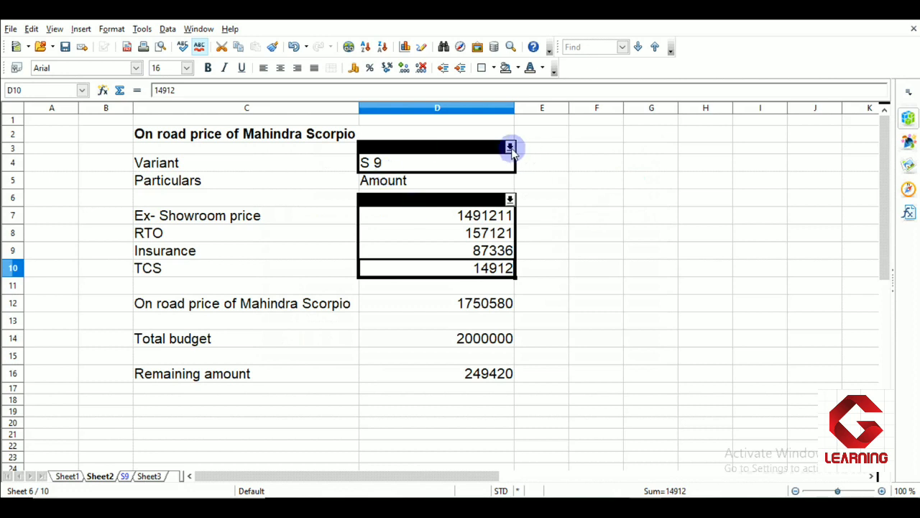
Check the available scenarios, apply S9, and switch the active scenario to S5
{"action": "left_click", "coordinate": [510, 147]}
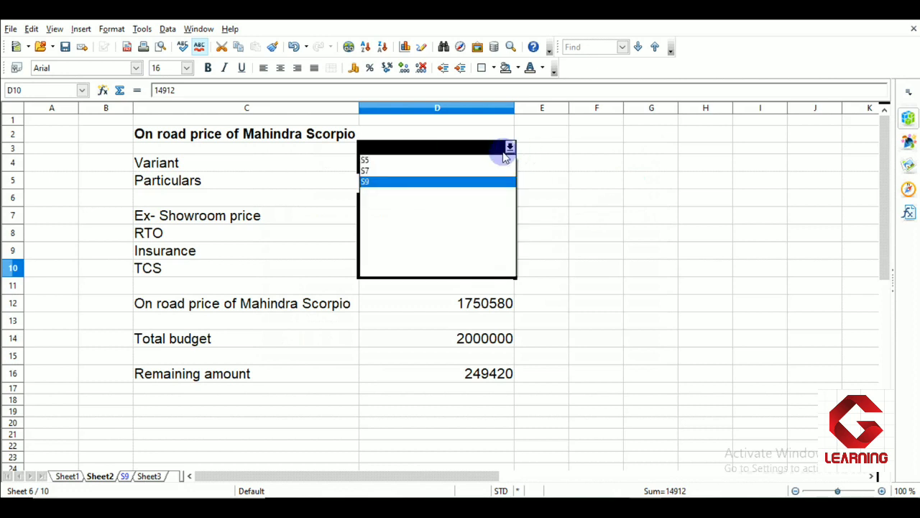
{"action": "left_click", "coordinate": [381, 182]}
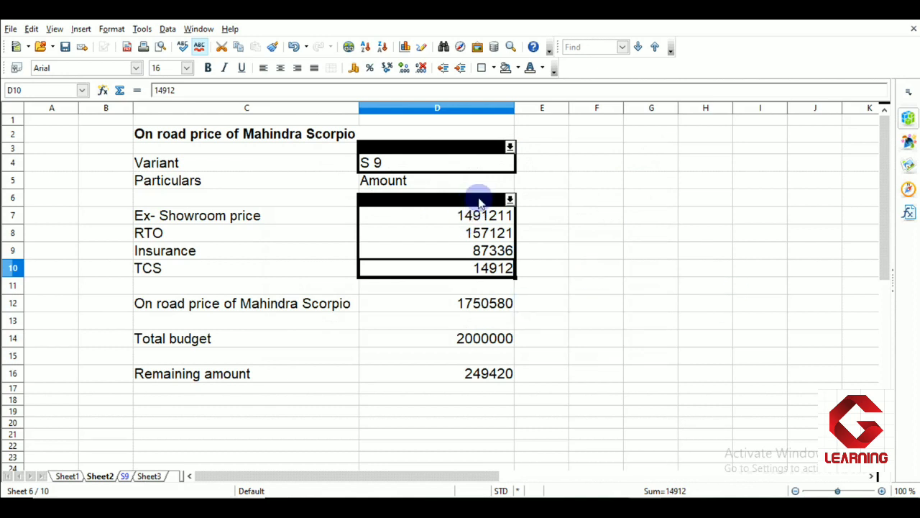
{"action": "left_click", "coordinate": [509, 147]}
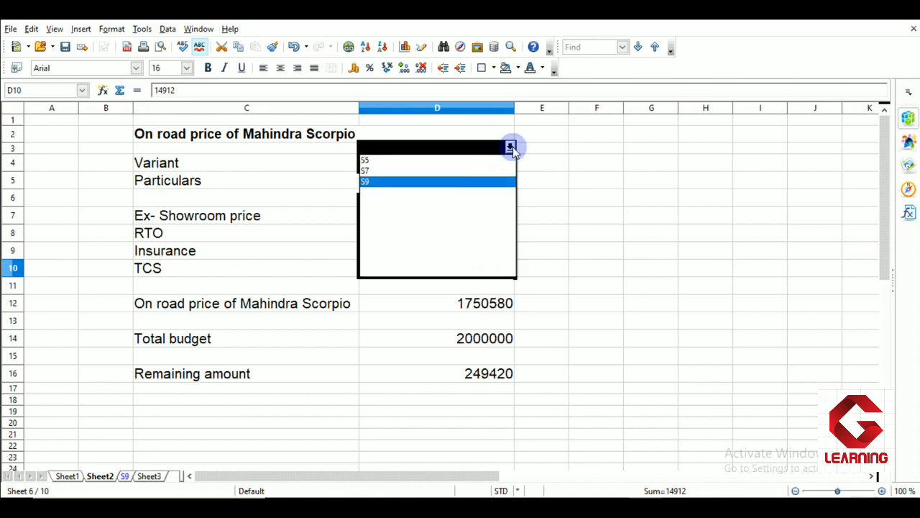
{"action": "left_click", "coordinate": [366, 163]}
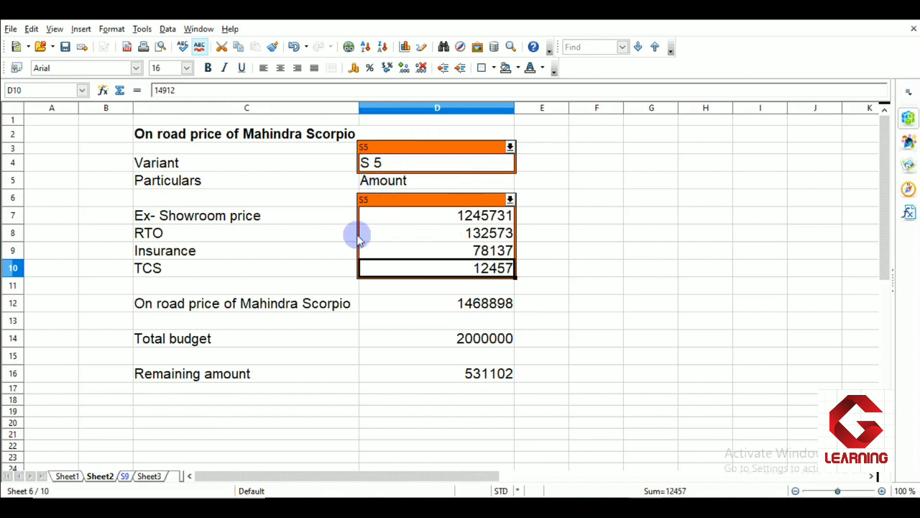
Set the S5 RTO amount in D8 to 100000, and switch to S7 and back to S5 to test whether the edit is kept
{"action": "left_click", "coordinate": [471, 233]}
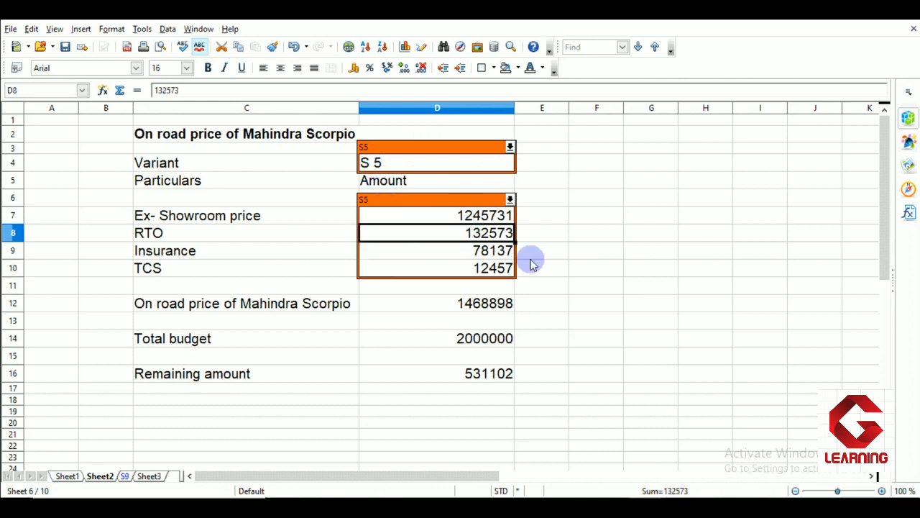
{"action": "type", "text": "100000"}
{"action": "left_click", "coordinate": [530, 258]}
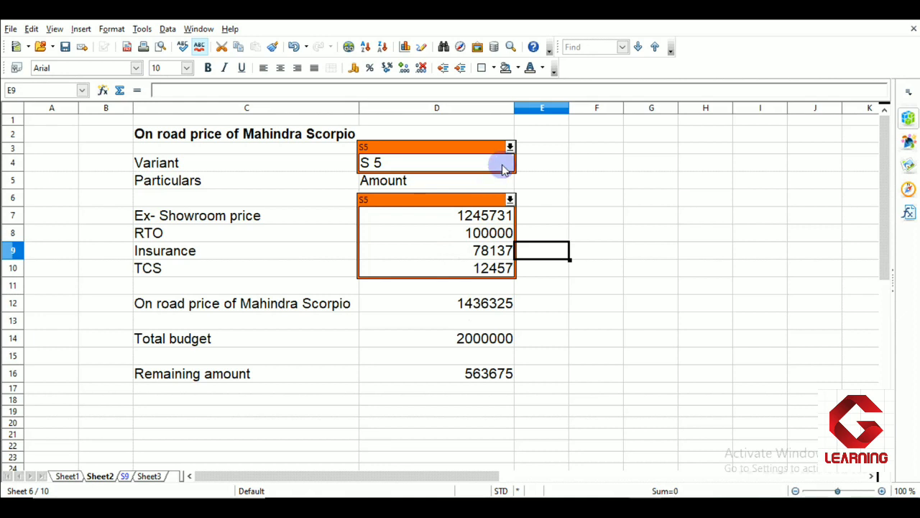
{"action": "left_click", "coordinate": [509, 147]}
{"action": "left_click", "coordinate": [403, 180]}
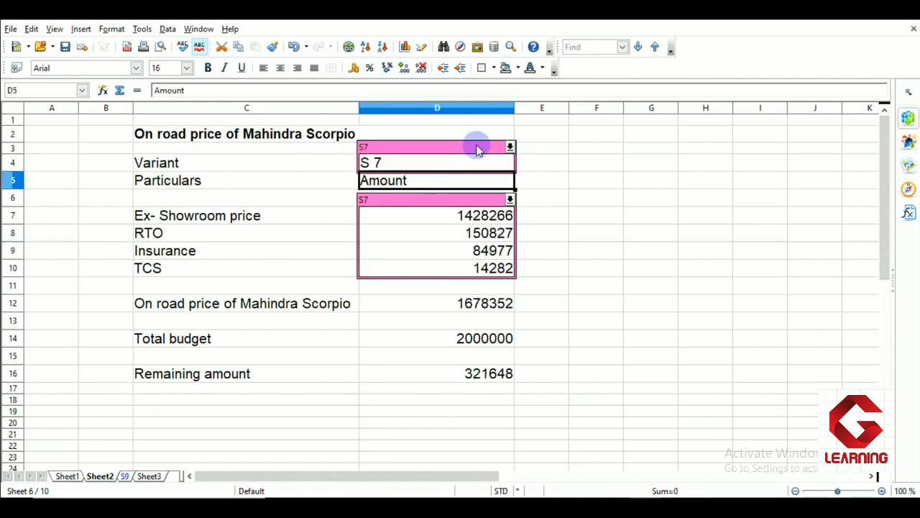
{"action": "left_click", "coordinate": [510, 147]}
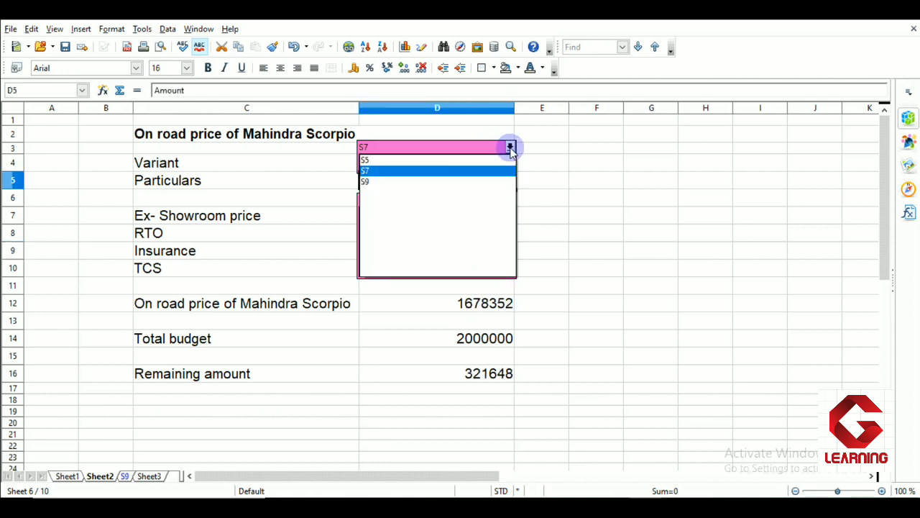
{"action": "left_click", "coordinate": [390, 159]}
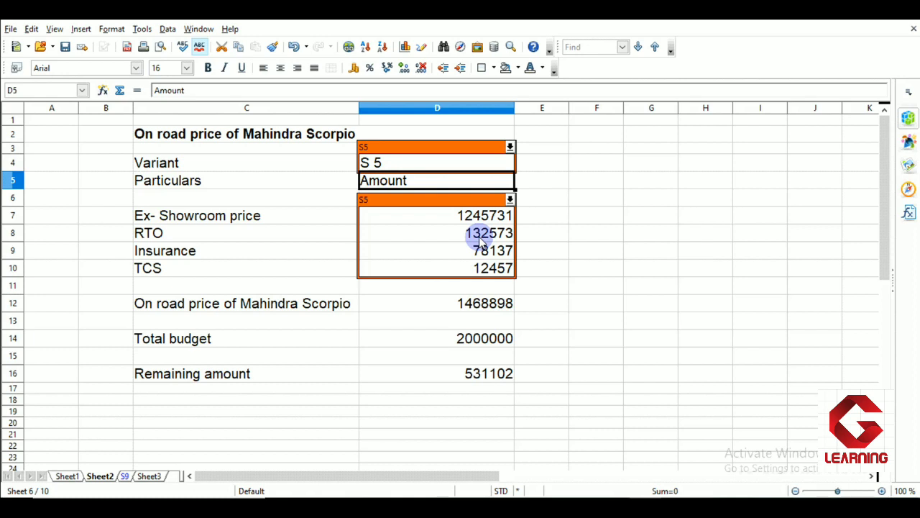
Switch the active scenario to S9 and set its RTO amount in D8 to 100000
{"action": "left_click", "coordinate": [510, 147]}
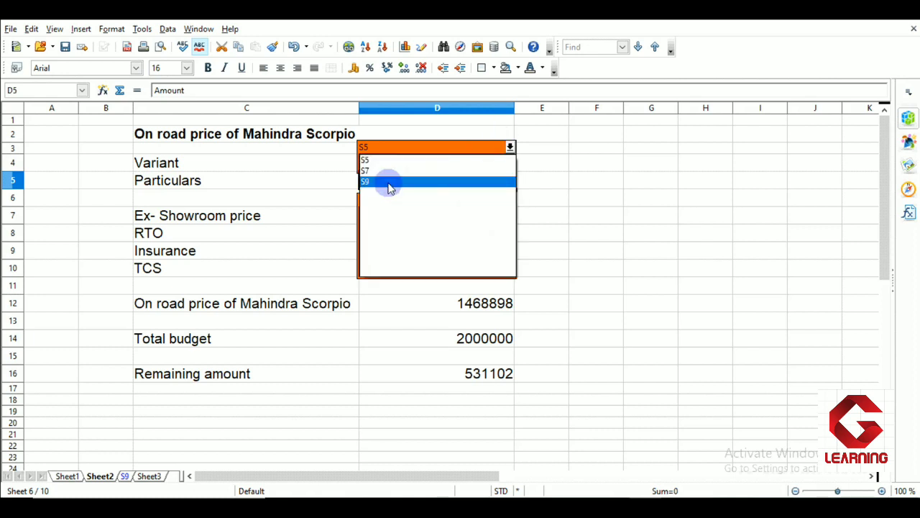
{"action": "left_click", "coordinate": [388, 182]}
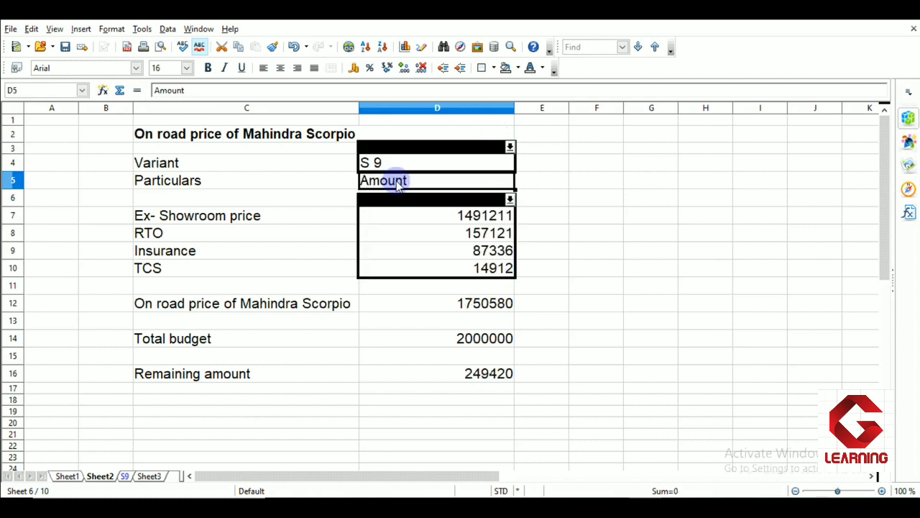
{"action": "left_click", "coordinate": [474, 233]}
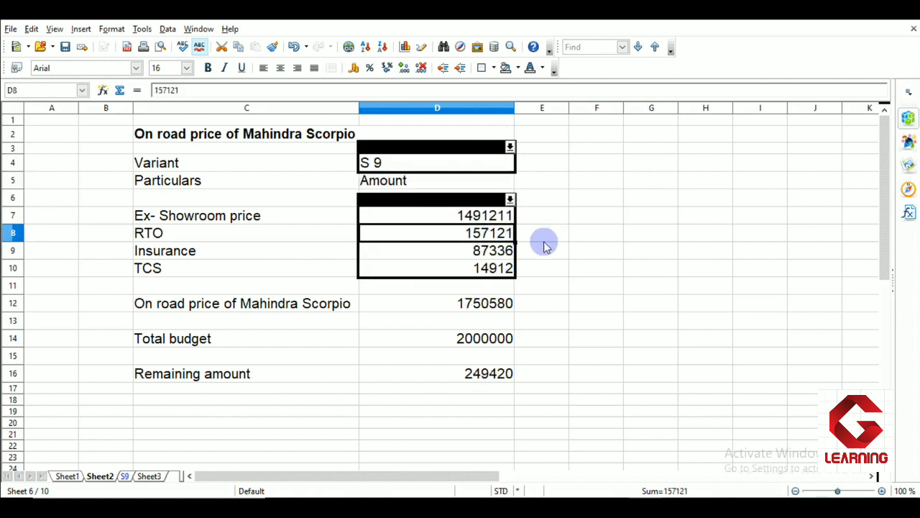
{"action": "type", "text": "10"}
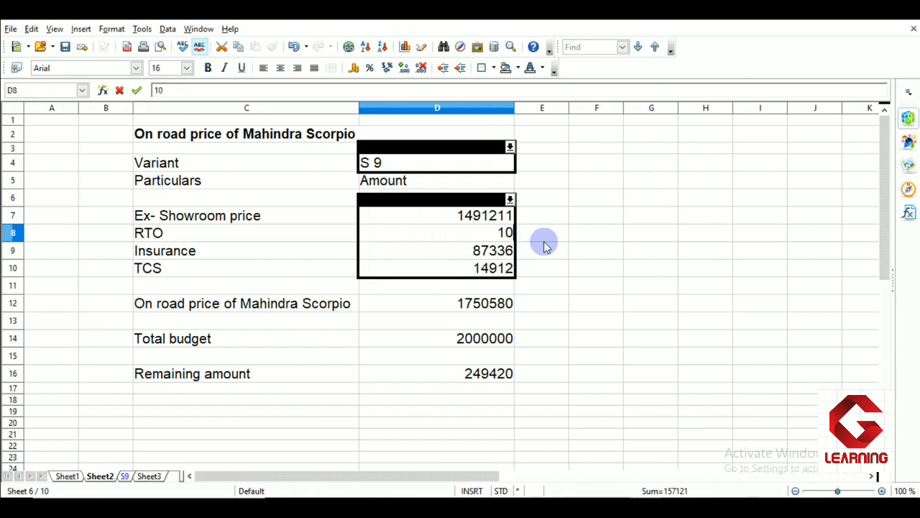
{"action": "type", "text": "0000"}
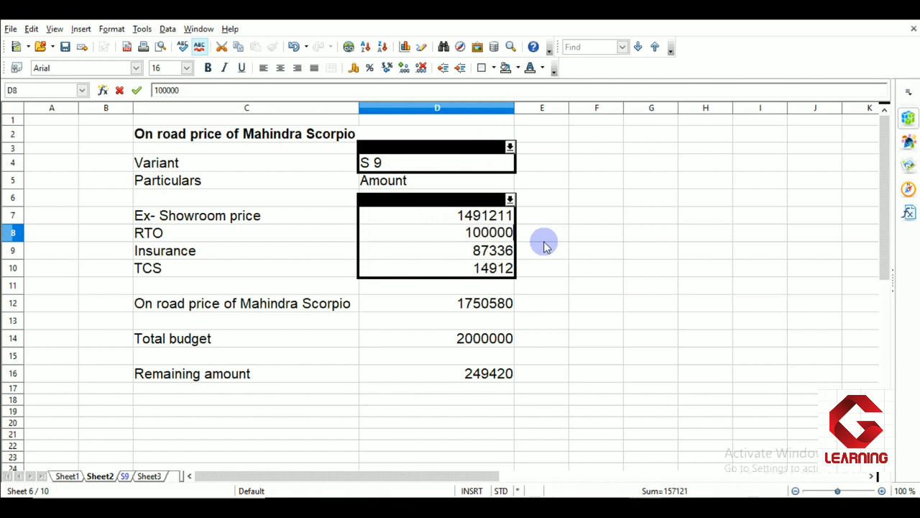
{"action": "left_click", "coordinate": [490, 302]}
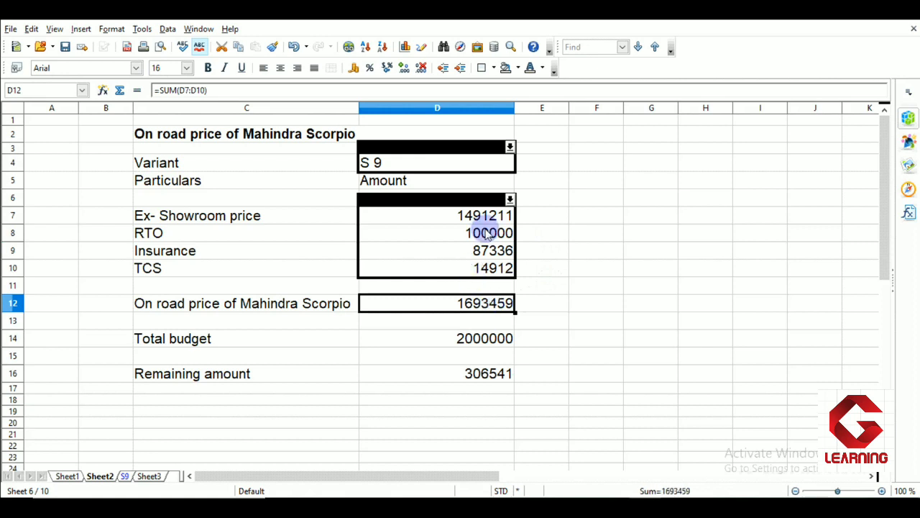
Switch to scenario S7 and back to S9 to check whether the edited RTO amount in D8 is kept
{"action": "left_click", "coordinate": [510, 147]}
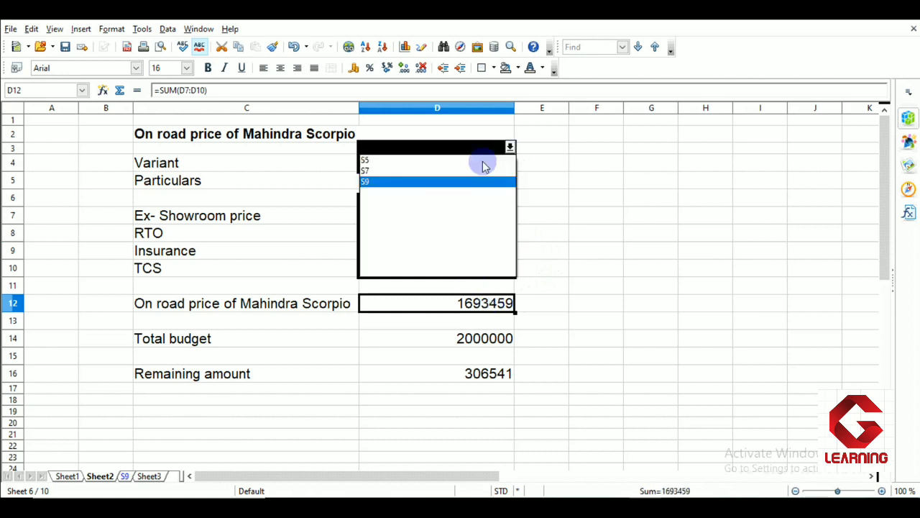
{"action": "left_click", "coordinate": [434, 171]}
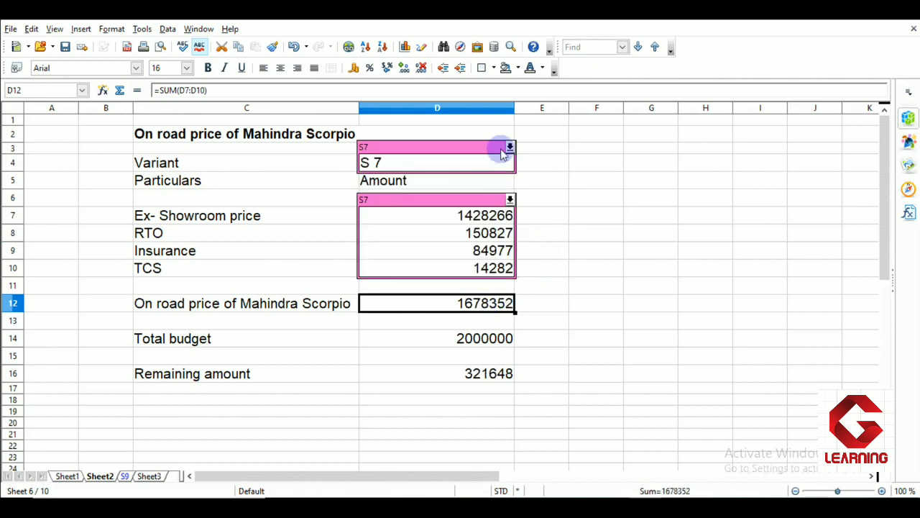
{"action": "left_click", "coordinate": [509, 147]}
{"action": "left_click", "coordinate": [419, 184]}
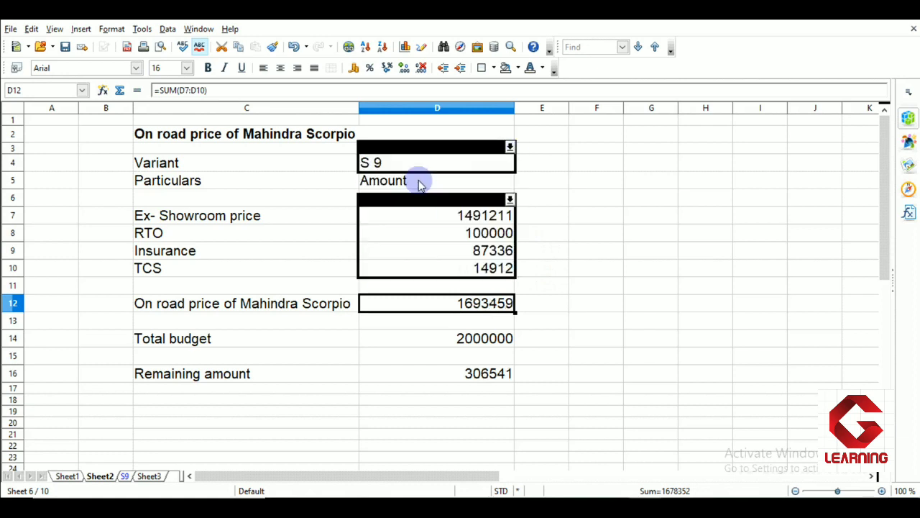
{"action": "left_click", "coordinate": [494, 235]}
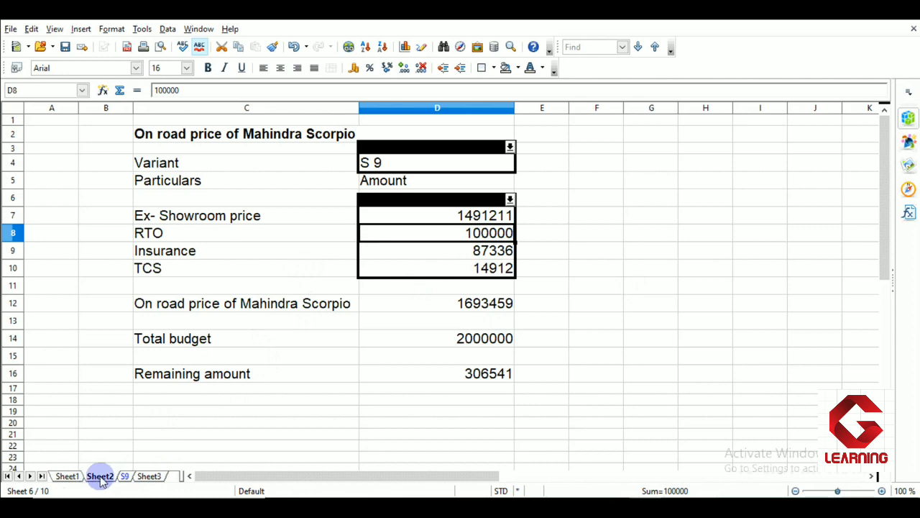
Look through the neighbouring sheets and open the S9 sheet copy to review its on-road price table
{"action": "left_click", "coordinate": [65, 476]}
{"action": "left_click", "coordinate": [105, 476]}
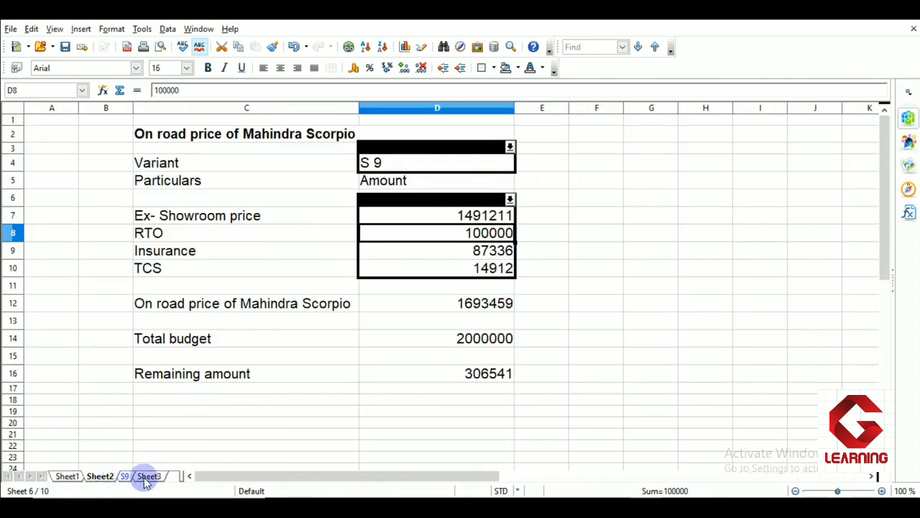
{"action": "left_click", "coordinate": [147, 476]}
{"action": "left_click", "coordinate": [125, 477]}
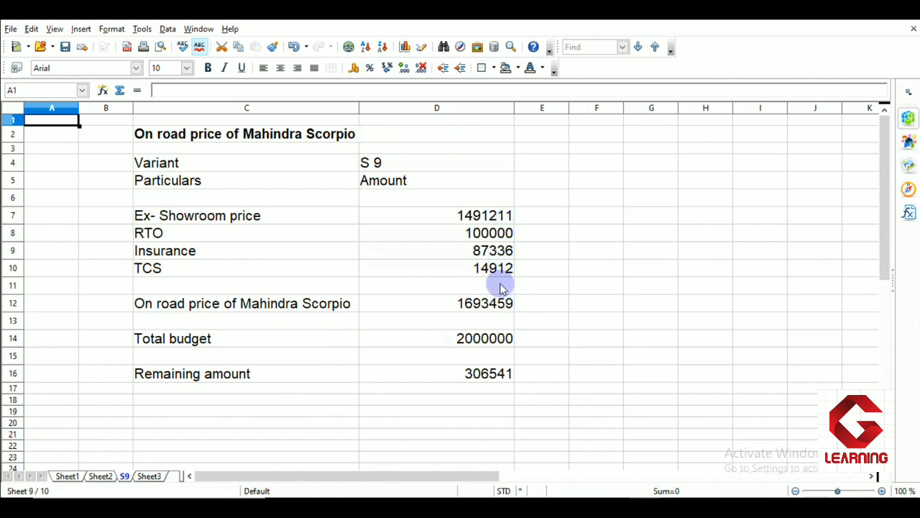
Return to Sheet2, display its scenarios in the Navigator and select S9 to look at the actions available for it
{"action": "left_click", "coordinate": [94, 477]}
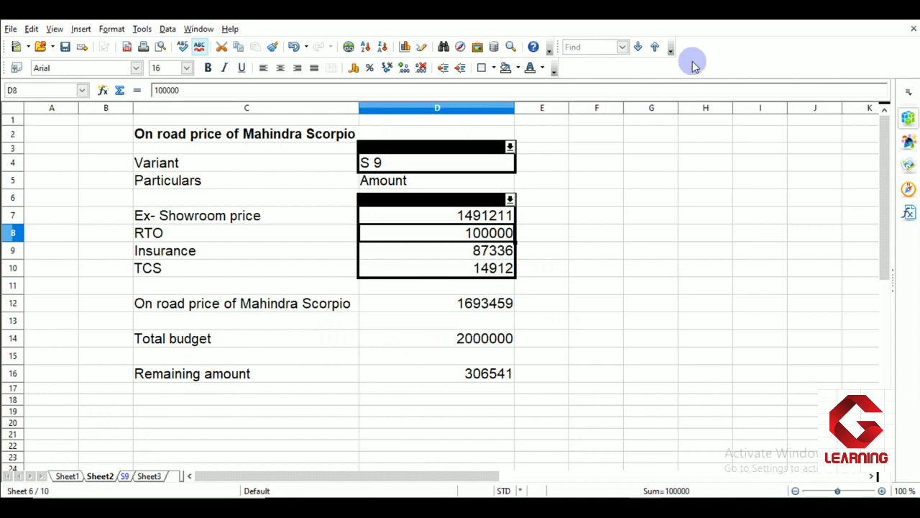
{"action": "left_click", "coordinate": [460, 49]}
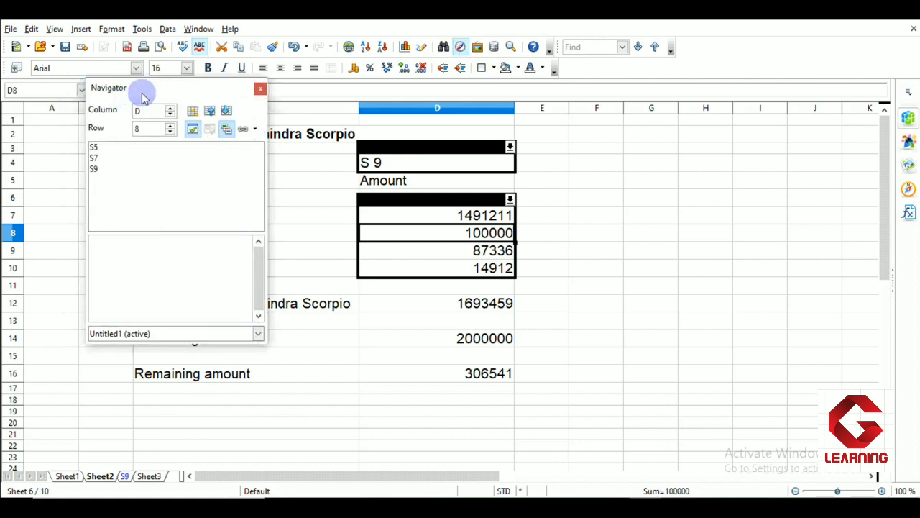
{"action": "left_click", "coordinate": [227, 131]}
{"action": "left_click", "coordinate": [227, 131]}
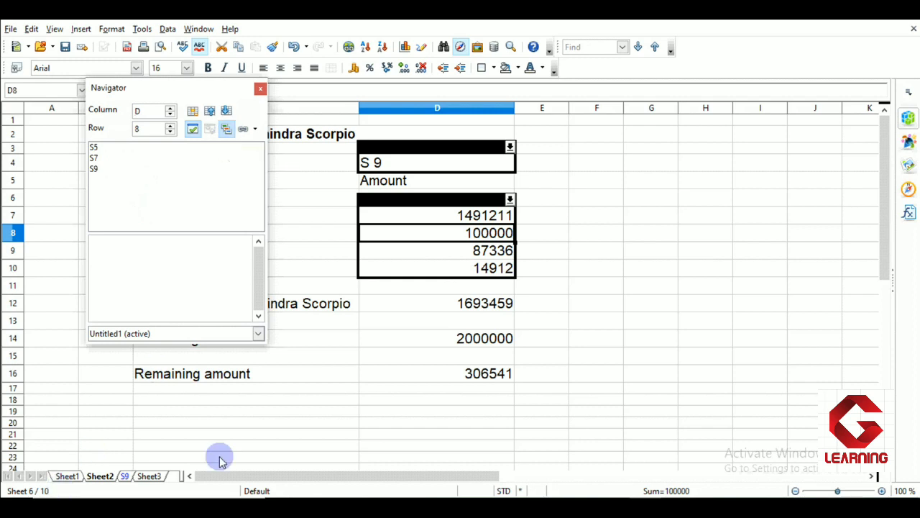
{"action": "left_click", "coordinate": [99, 169]}
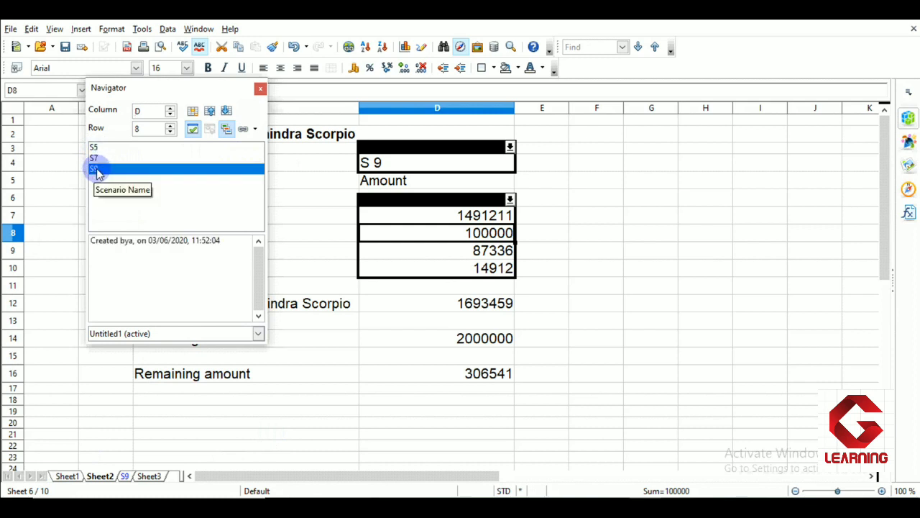
{"action": "right_click", "coordinate": [108, 171]}
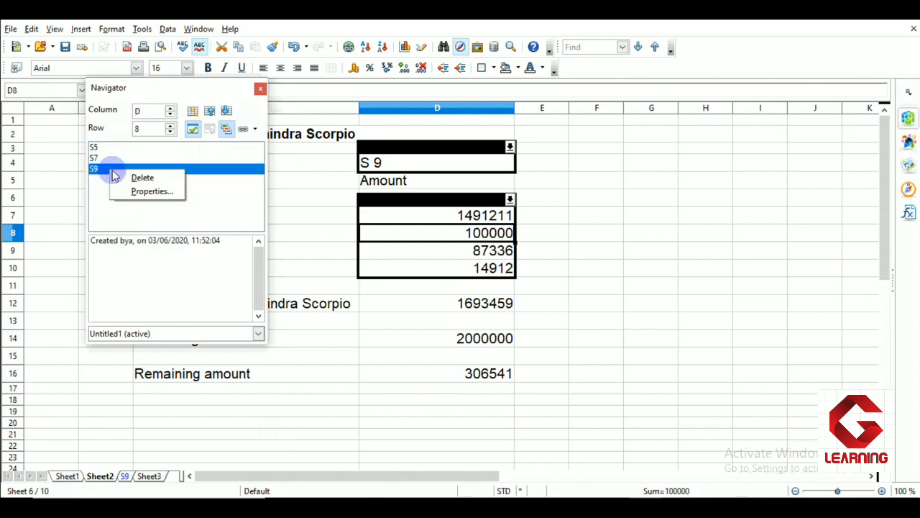
{"action": "left_click", "coordinate": [206, 188]}
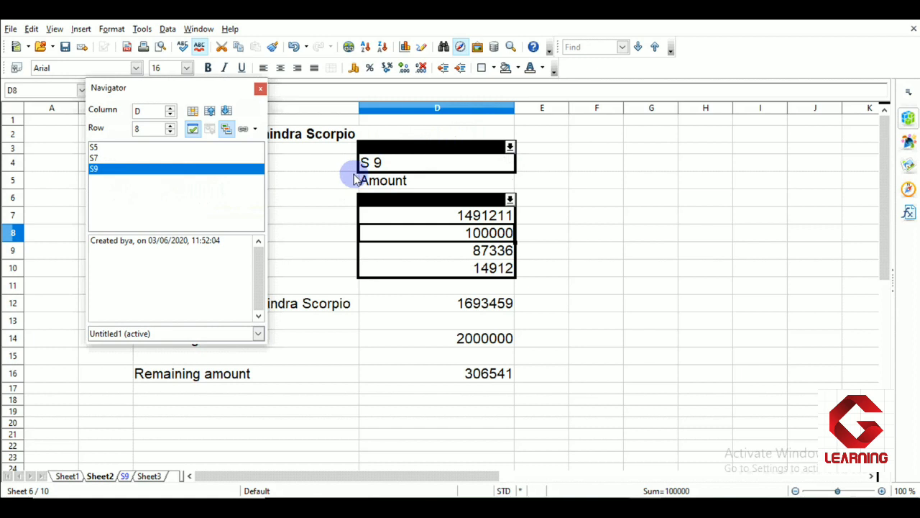
Edit the properties of scenario S9 and set its display border colour to Orange 1
{"action": "right_click", "coordinate": [104, 172]}
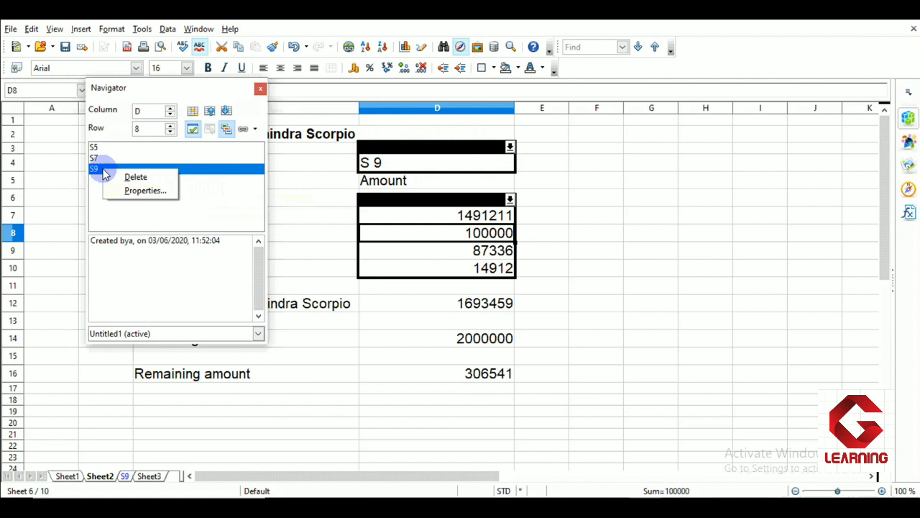
{"action": "left_click", "coordinate": [137, 191]}
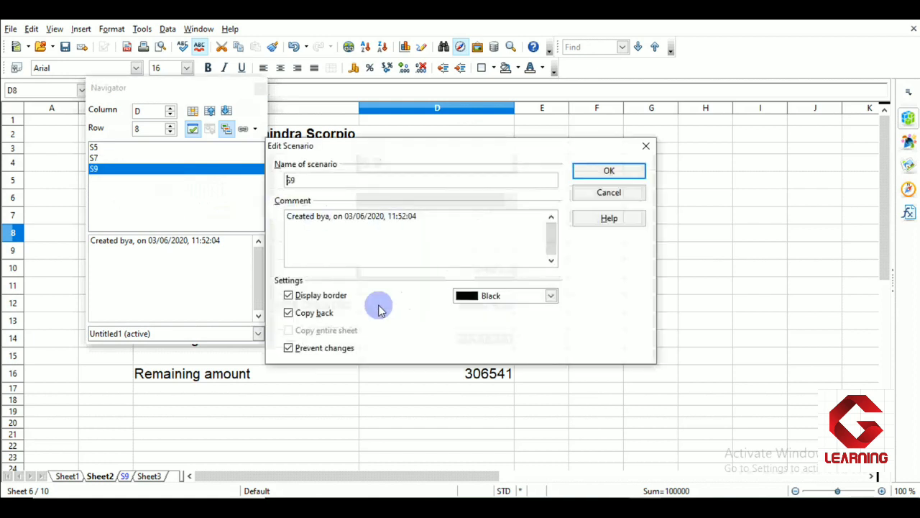
{"action": "left_click", "coordinate": [500, 294]}
{"action": "scroll", "coordinate": [488, 344], "scroll_direction": "down", "scroll_amount": 3}
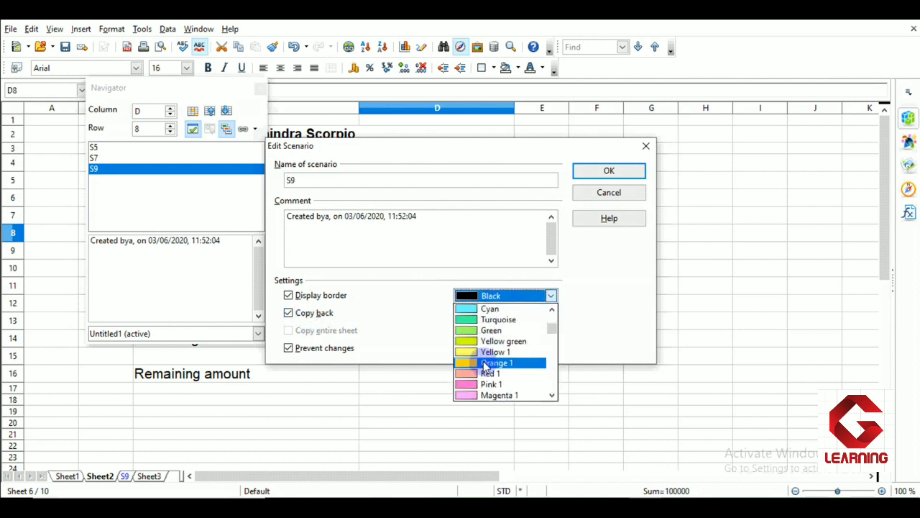
{"action": "left_click", "coordinate": [485, 362]}
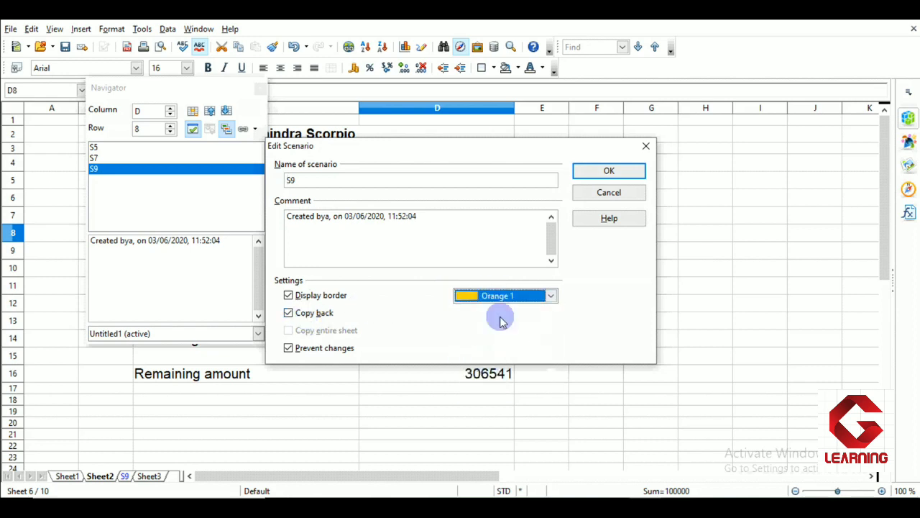
{"action": "left_click", "coordinate": [588, 174]}
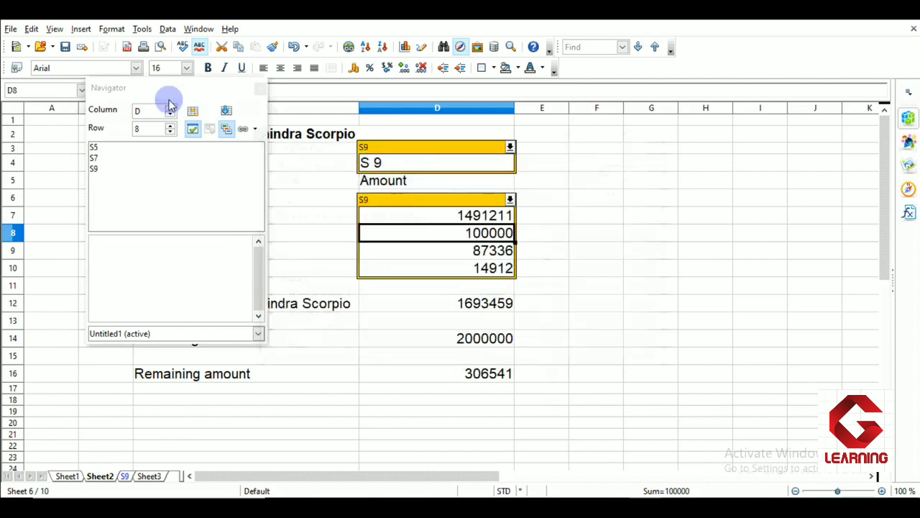
Close the Navigator, review the scenario list above the Variant cell and choose S9
{"action": "left_click", "coordinate": [261, 89]}
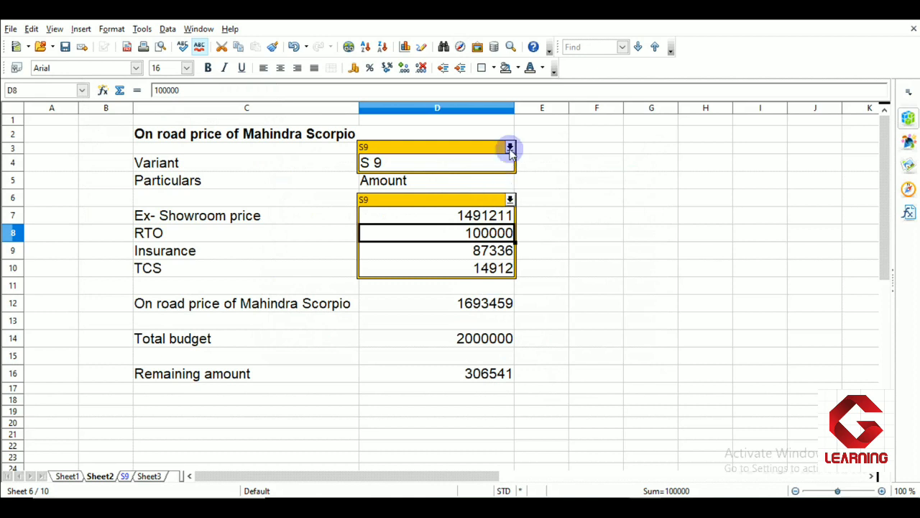
{"action": "left_click", "coordinate": [510, 148]}
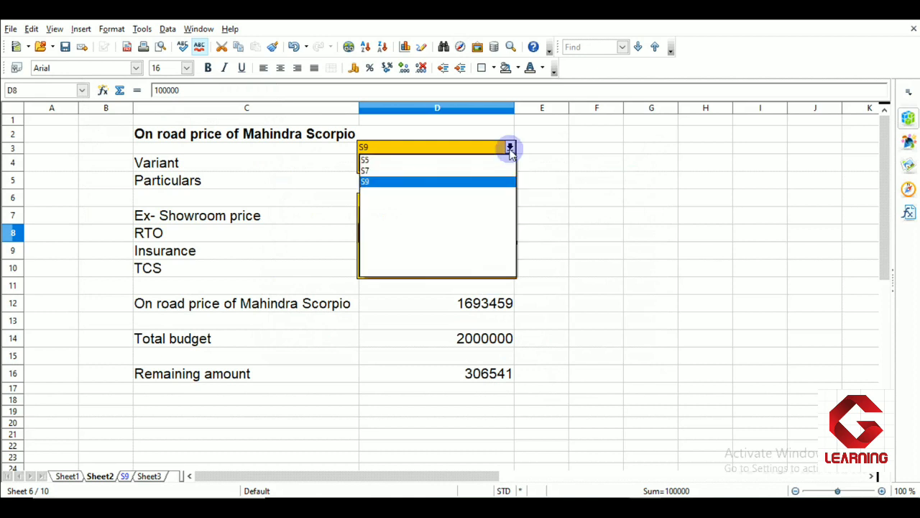
{"action": "left_click", "coordinate": [386, 182]}
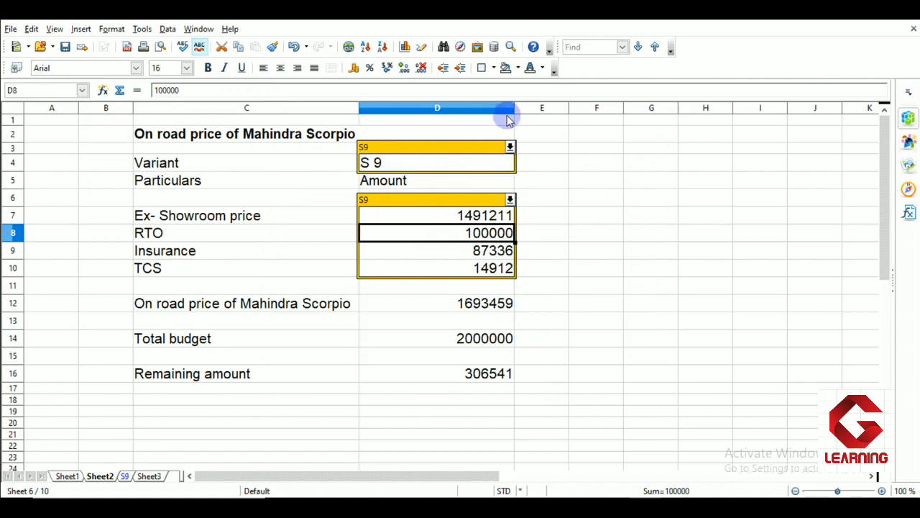
Delete scenario S7 through the Navigator, close it and check the scenario list above the Variant cell
{"action": "key", "text": "F5"}
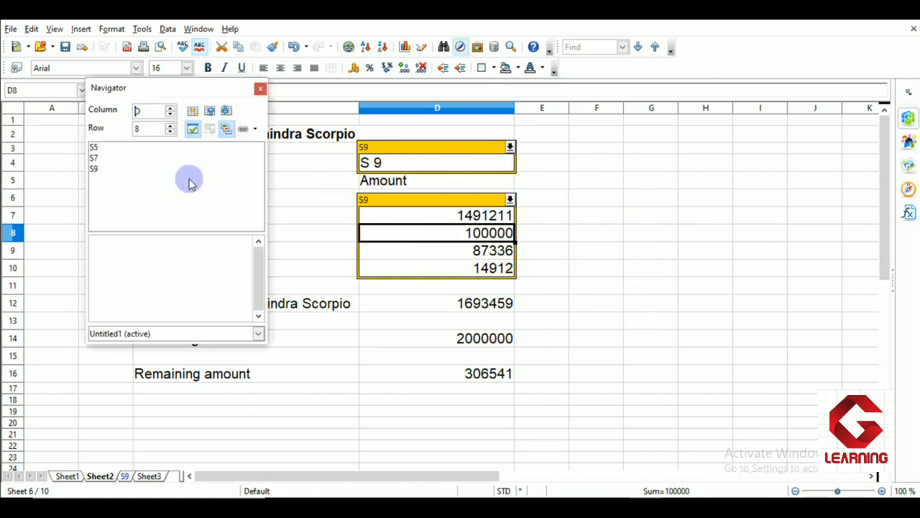
{"action": "left_click", "coordinate": [94, 158]}
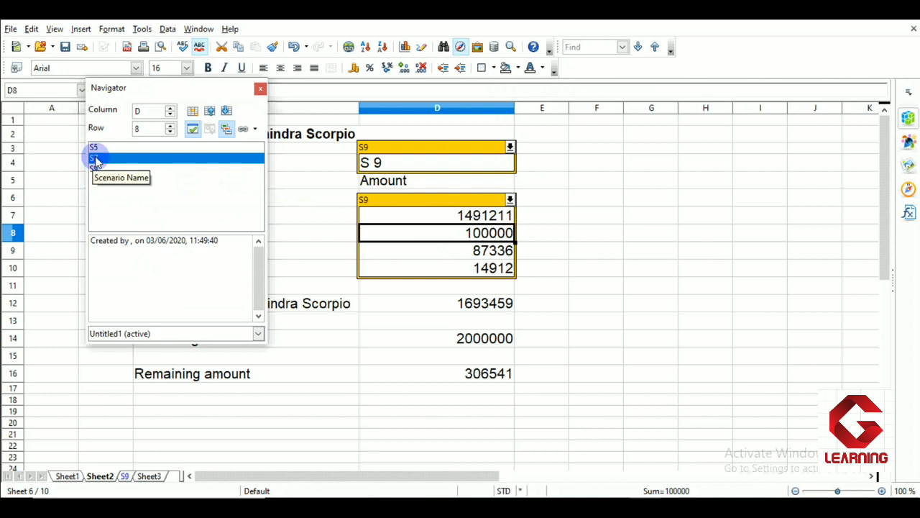
{"action": "right_click", "coordinate": [95, 158]}
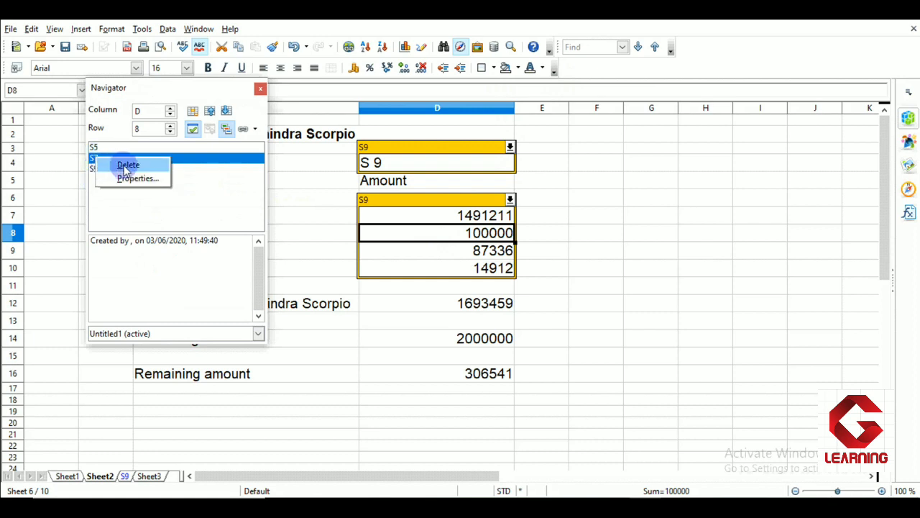
{"action": "left_click", "coordinate": [127, 170]}
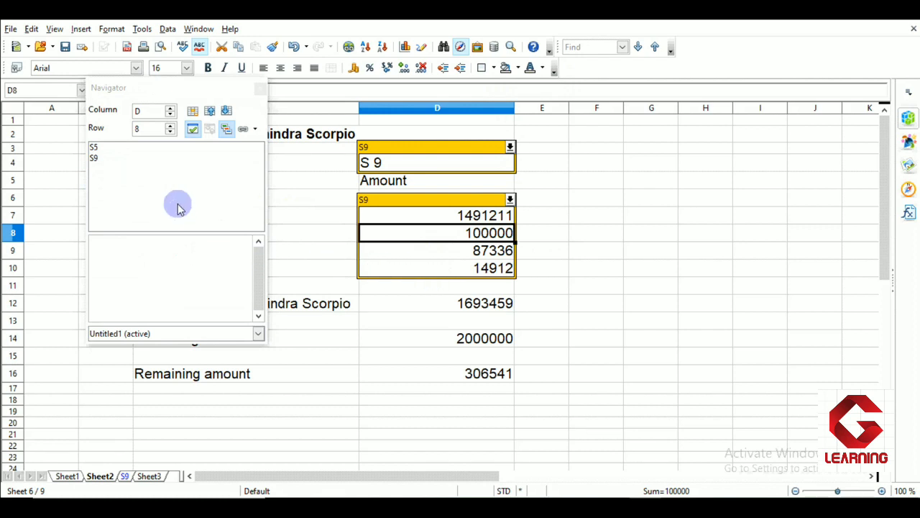
{"action": "left_click", "coordinate": [259, 91]}
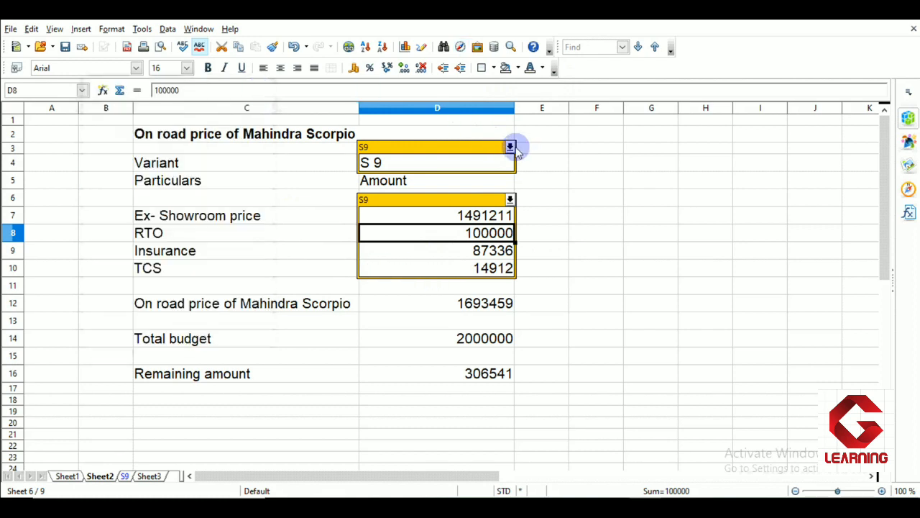
{"action": "left_click", "coordinate": [510, 147]}
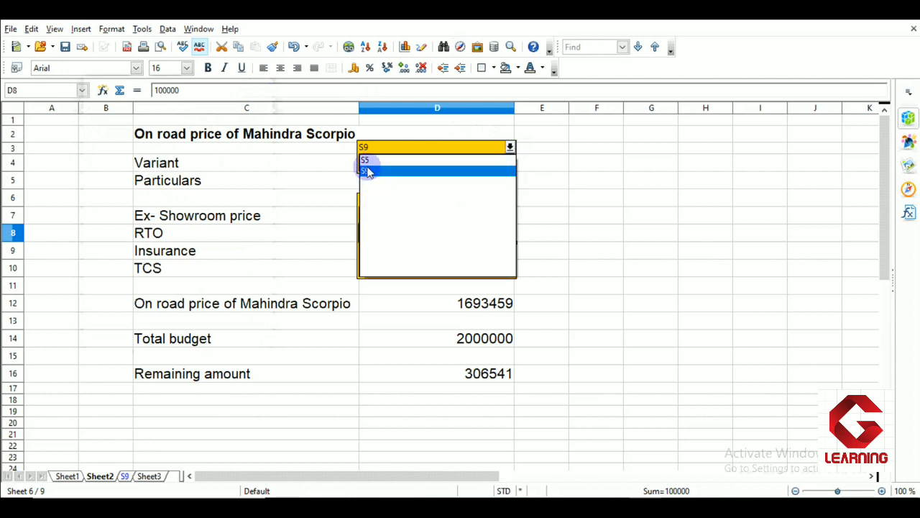